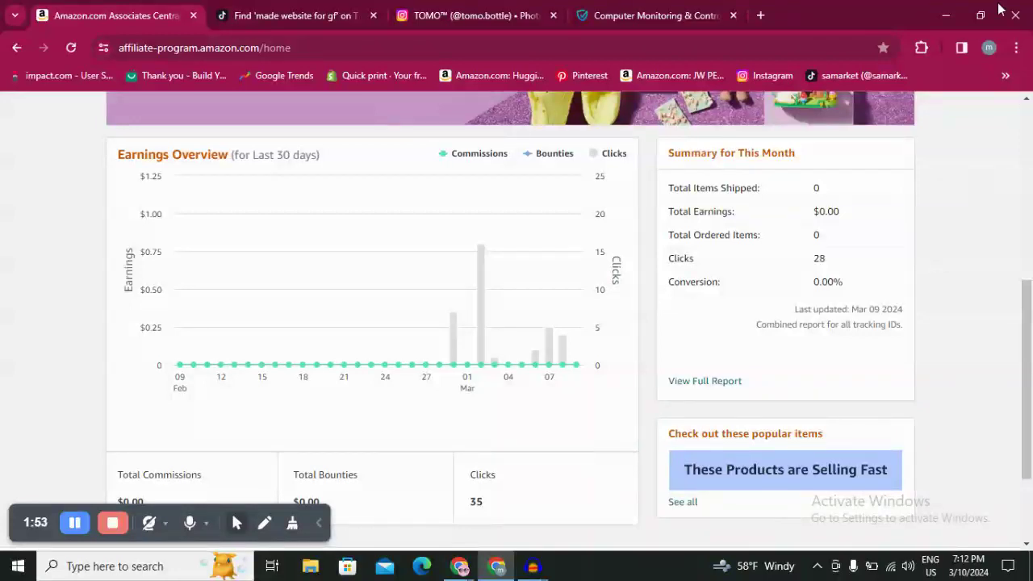
After reviewing the last-30-days Associates earnings, open a new blank browser tab.
{"action": "left_click", "coordinate": [759, 16]}
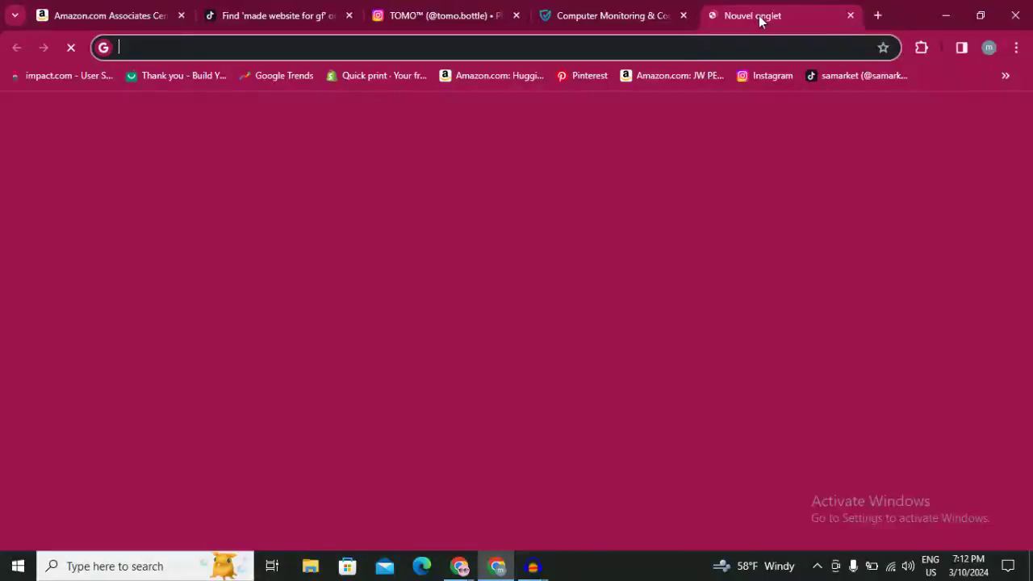
Open the Instagram profile in the new tab, closing the duplicate Instagram tab.
{"action": "left_click", "coordinate": [752, 76]}
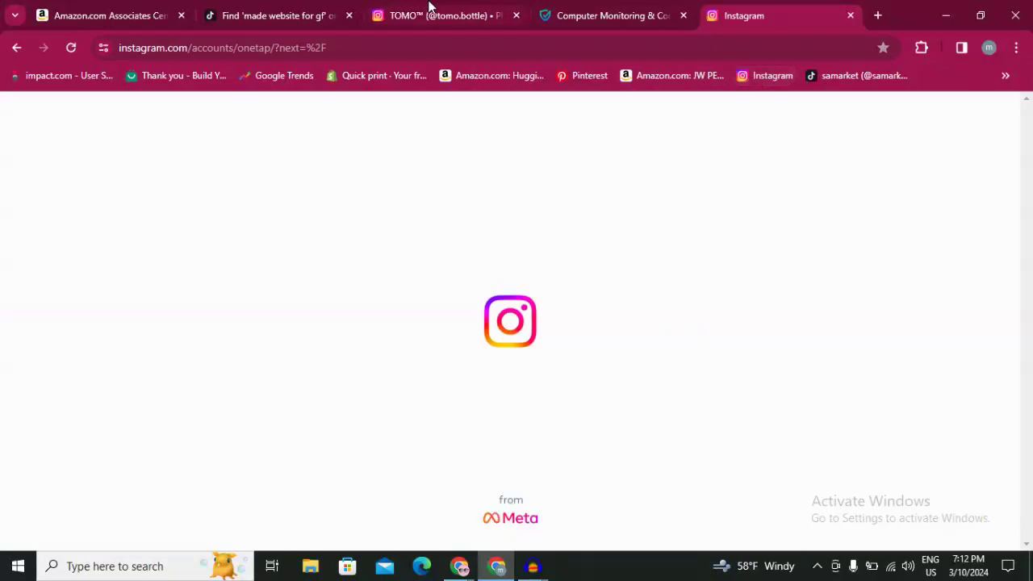
{"action": "left_click", "coordinate": [517, 15]}
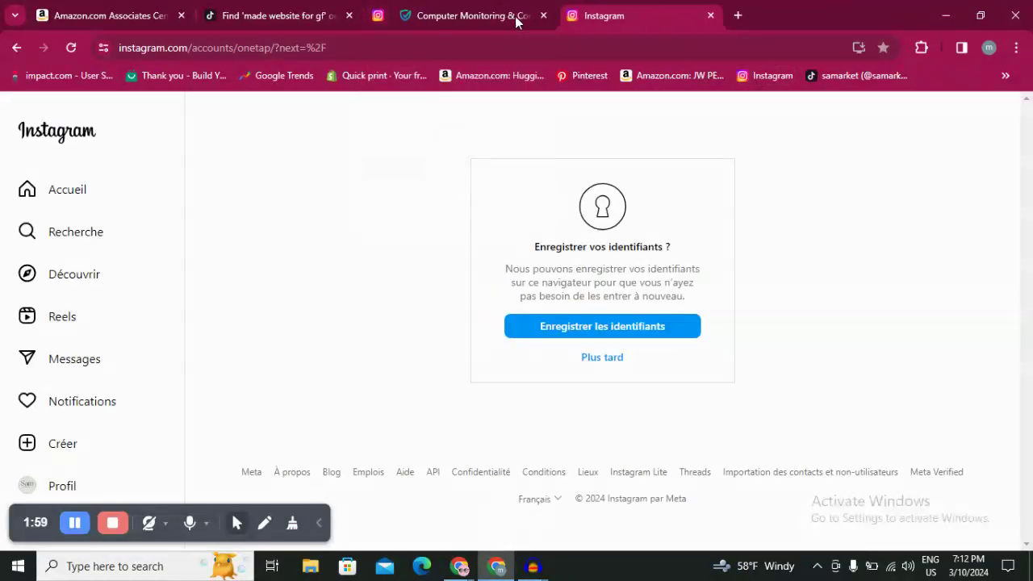
{"action": "left_click", "coordinate": [61, 488]}
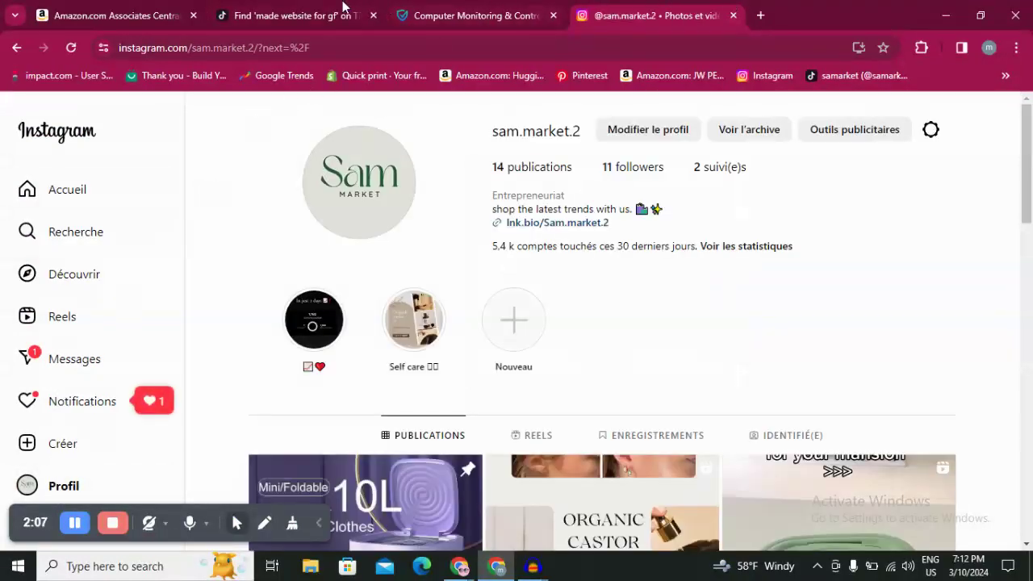
{"action": "left_click_drag", "start_coordinate": [645, 16], "coordinate": [332, 29]}
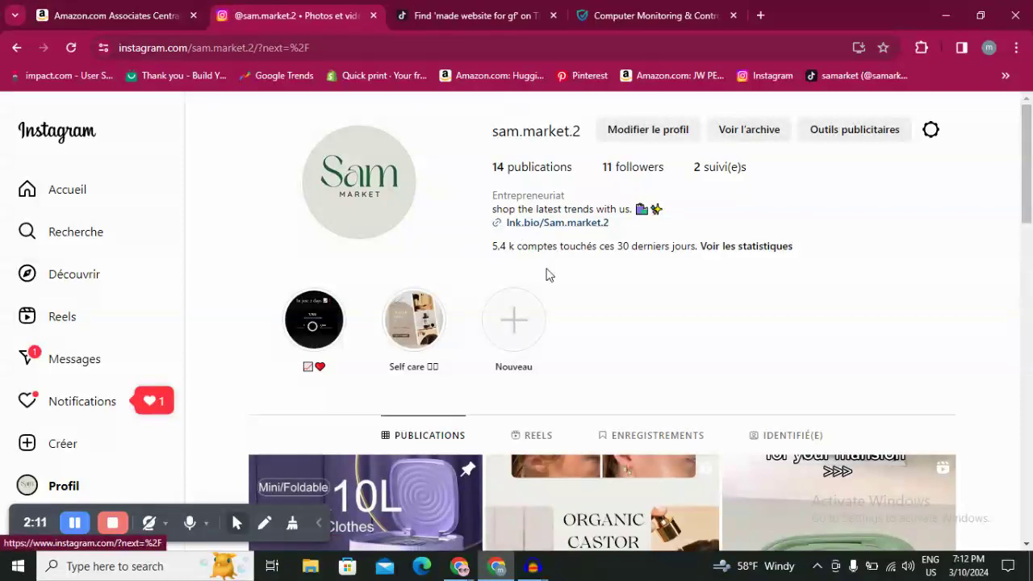
Open the account's 30-day statistics and select the 5 473 accounts-reached figure.
{"action": "left_click", "coordinate": [756, 247]}
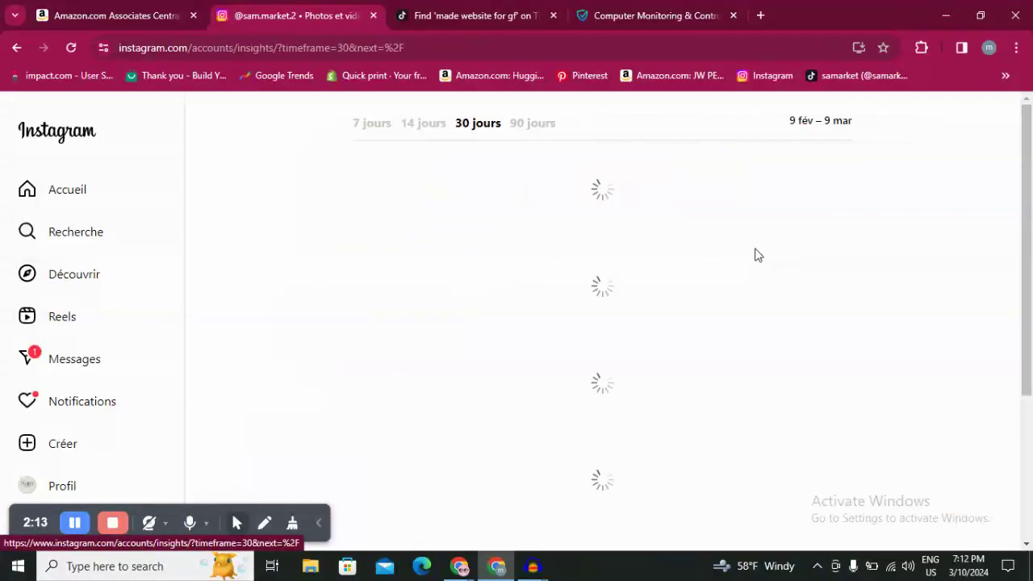
{"action": "left_click_drag", "start_coordinate": [1030, 118], "coordinate": [1031, 291]}
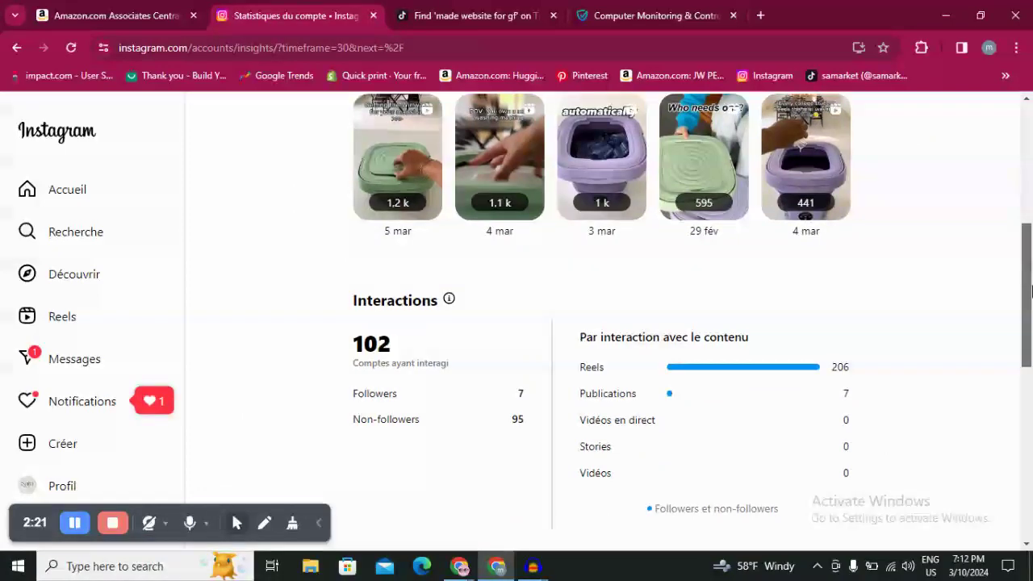
{"action": "scroll", "coordinate": [395, 238], "scroll_direction": "up", "scroll_amount": 5}
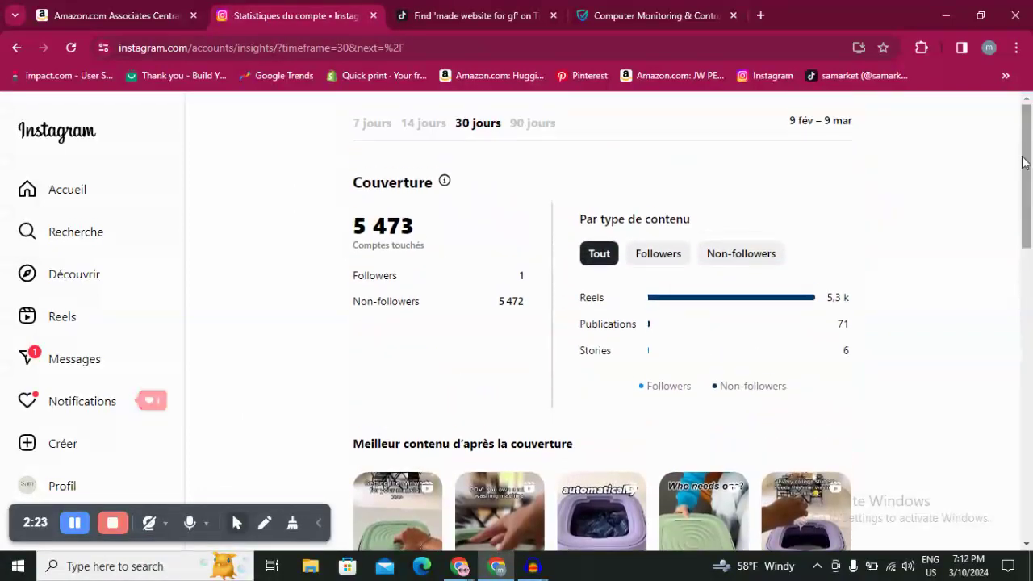
{"action": "left_click_drag", "start_coordinate": [341, 237], "coordinate": [445, 230]}
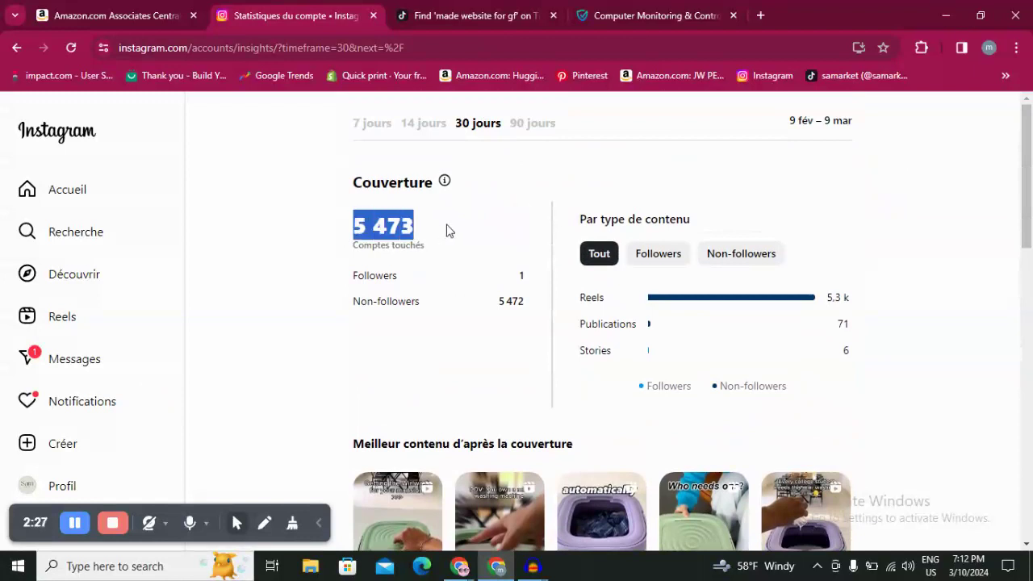
{"action": "left_click", "coordinate": [424, 15]}
Rerun the recent TikTok search 'home products', browse results, then go back to Amazon Associates.
{"action": "left_click", "coordinate": [490, 115]}
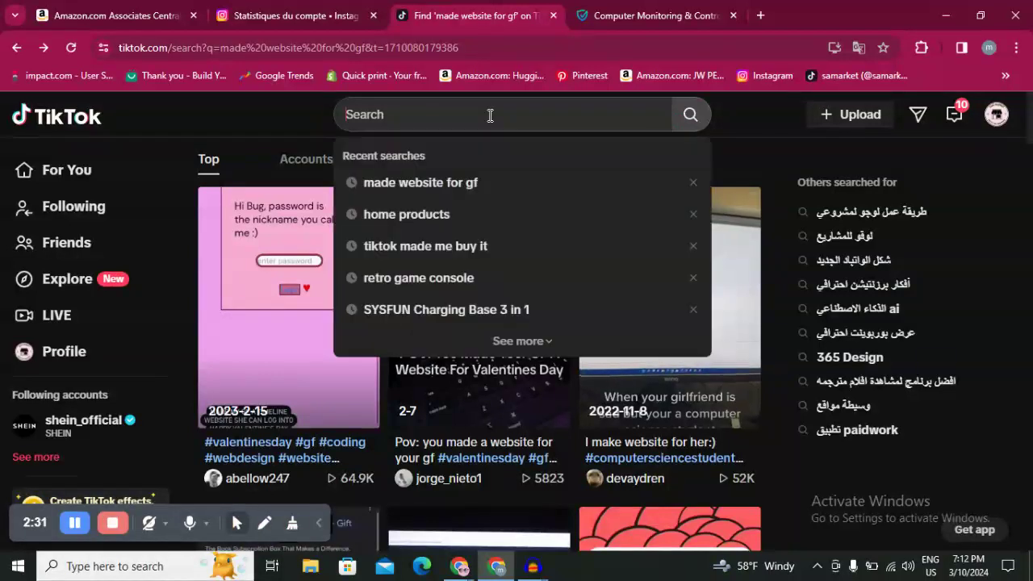
{"action": "left_click", "coordinate": [468, 218]}
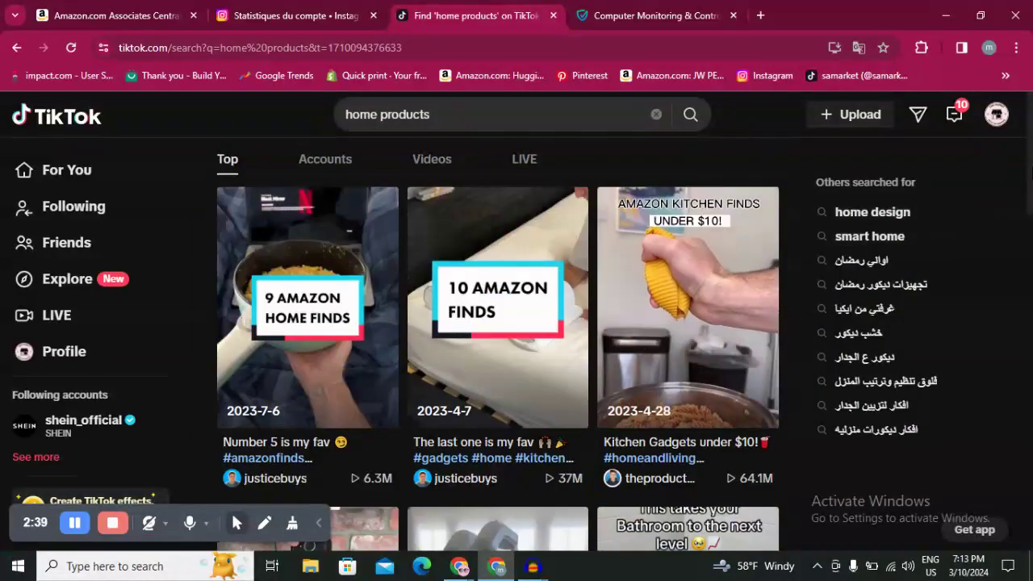
{"action": "scroll", "coordinate": [497, 363], "scroll_direction": "down", "scroll_amount": 1}
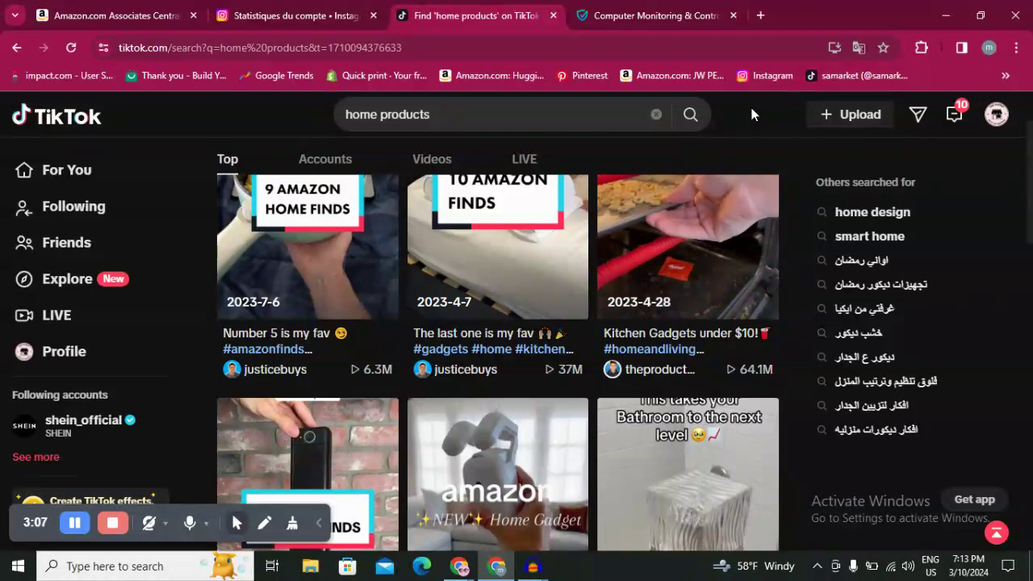
{"action": "left_click", "coordinate": [129, 8]}
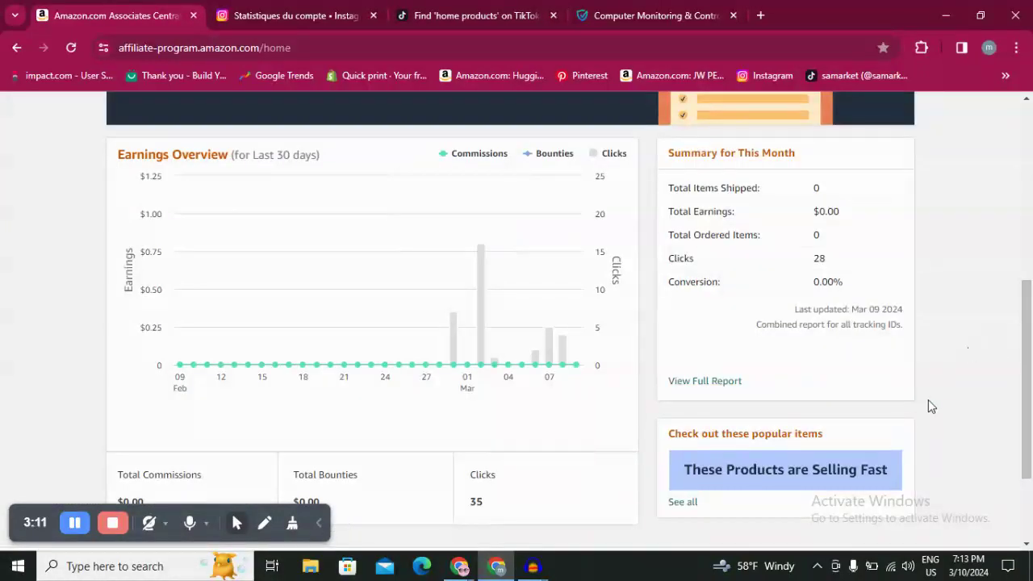
Open the #3 Cisily Kitchen Sink Caddy ($24.99) from the fast-selling products list.
{"action": "left_click", "coordinate": [817, 482]}
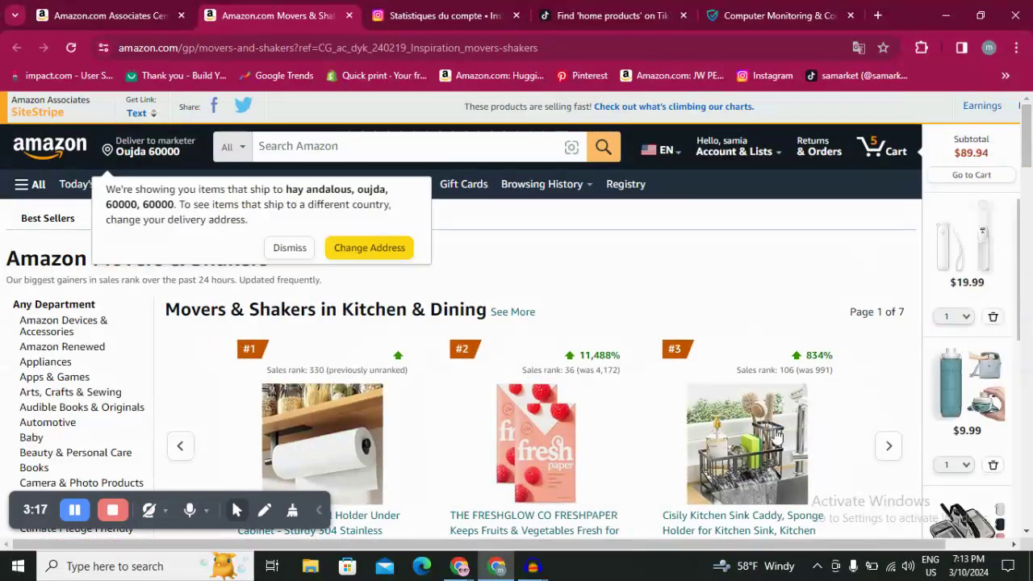
{"action": "left_click", "coordinate": [755, 436]}
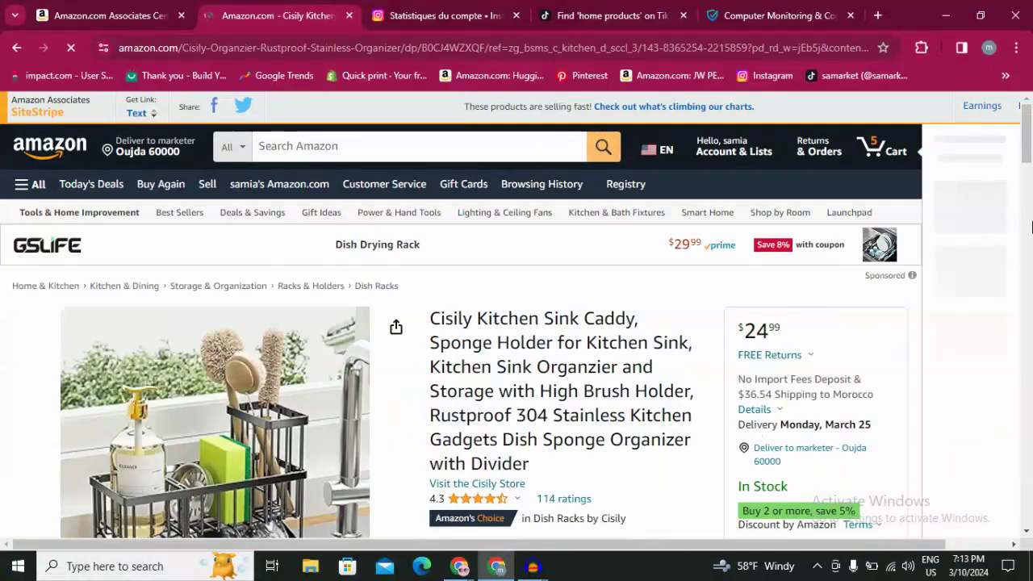
{"action": "scroll", "coordinate": [1030, 166], "scroll_direction": "down", "scroll_amount": 3}
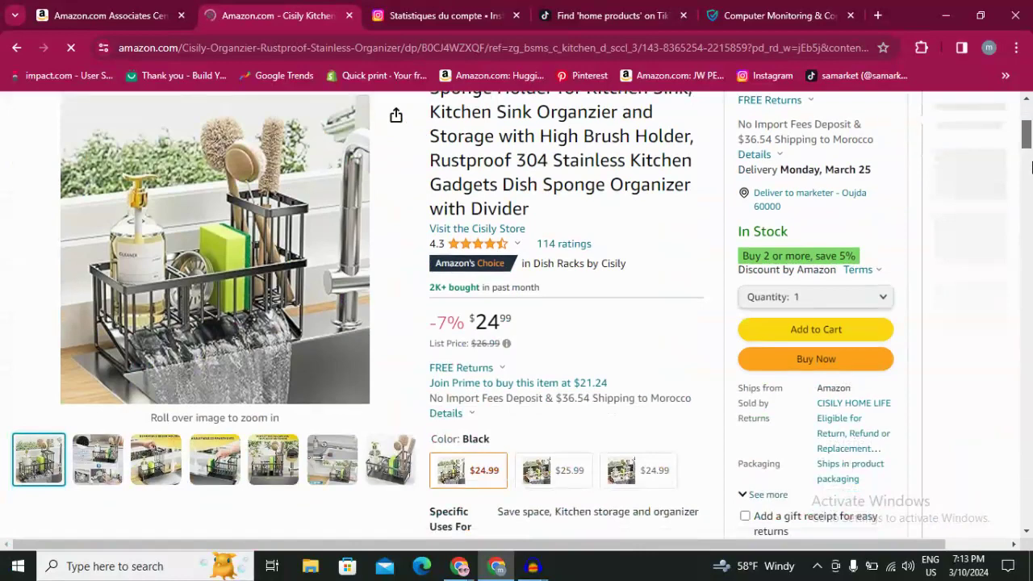
{"action": "scroll", "coordinate": [1030, 166], "scroll_direction": "up", "scroll_amount": 3}
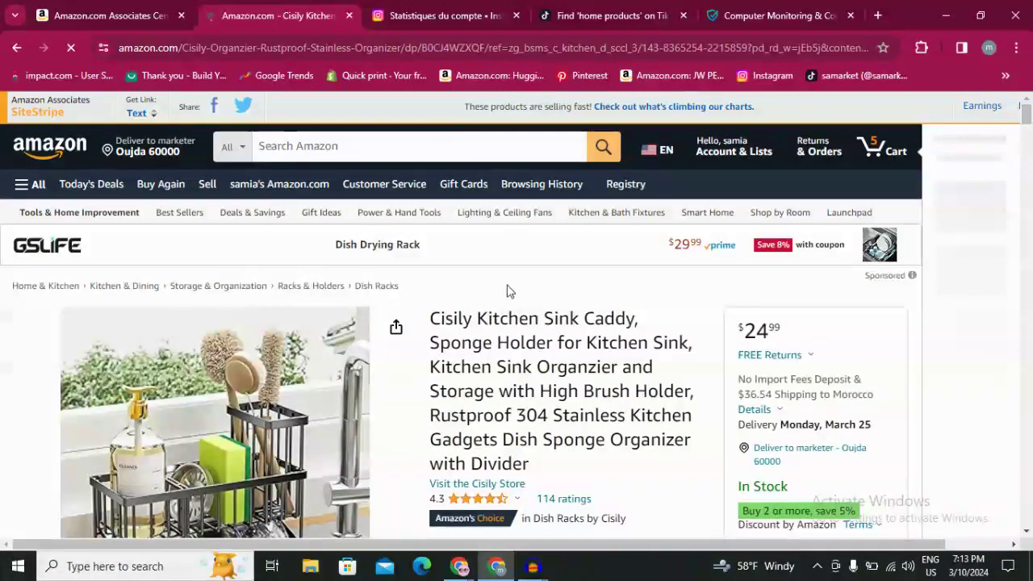
Open Pinterest in a new tab, then copy the first part of the caddy's title.
{"action": "left_click", "coordinate": [879, 17]}
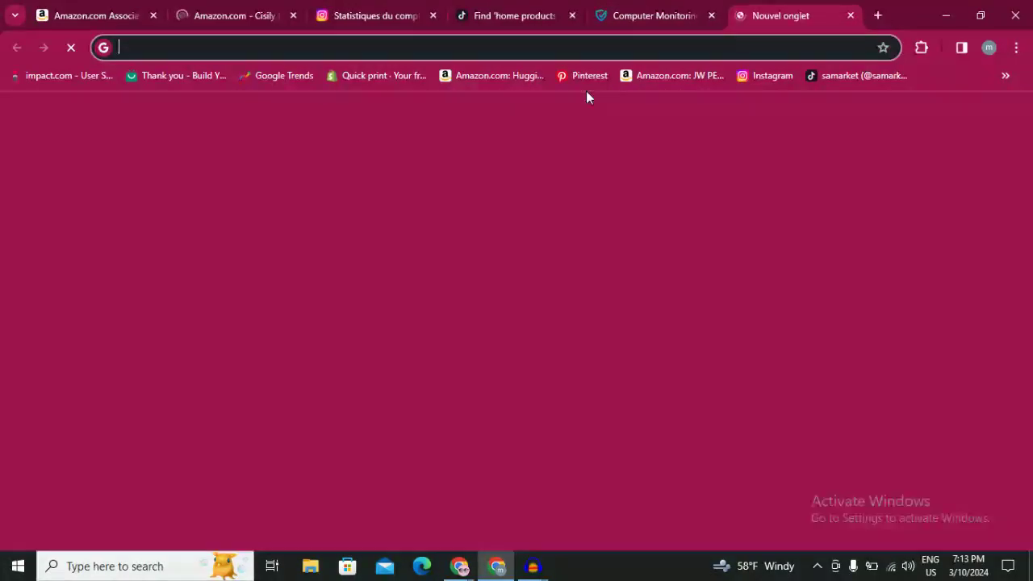
{"action": "left_click", "coordinate": [587, 76]}
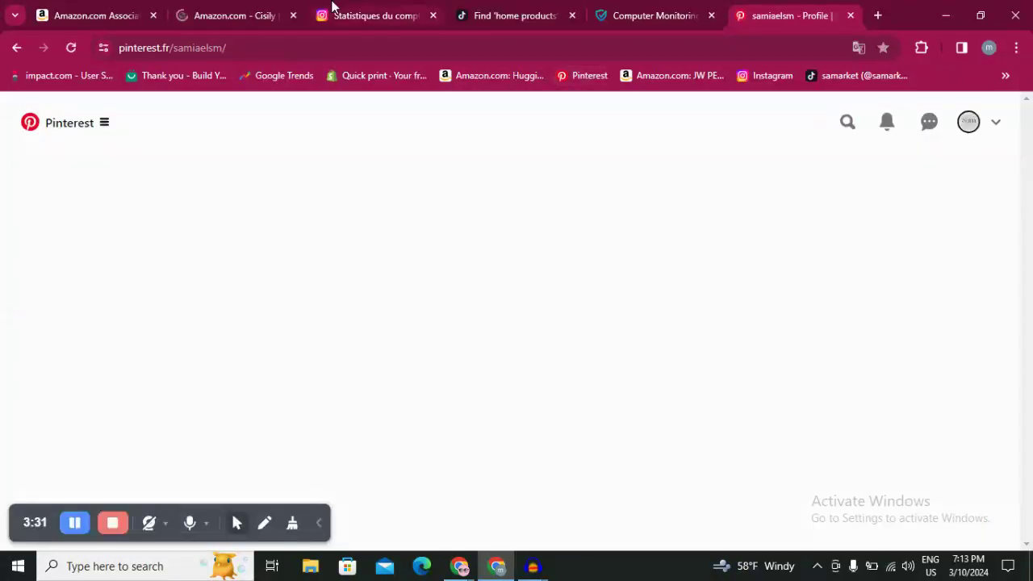
{"action": "left_click", "coordinate": [234, 11]}
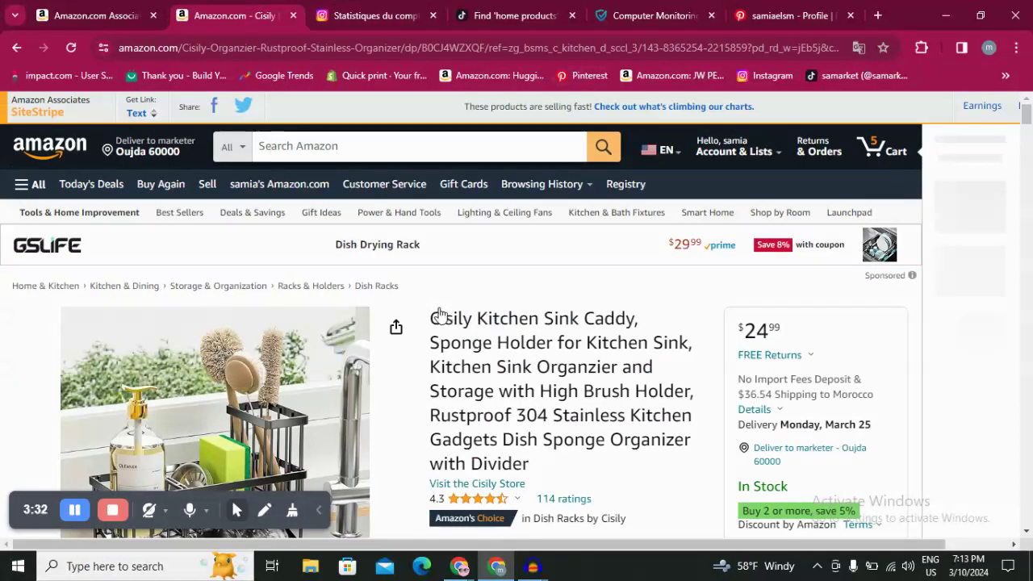
{"action": "left_click_drag", "start_coordinate": [430, 318], "coordinate": [712, 355]}
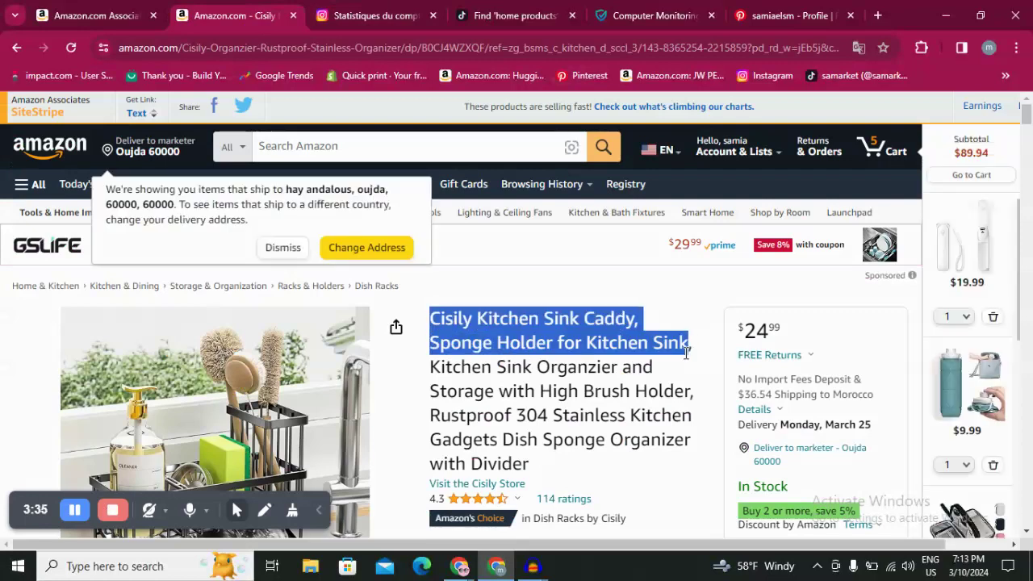
{"action": "right_click", "coordinate": [607, 325]}
{"action": "left_click", "coordinate": [663, 147]}
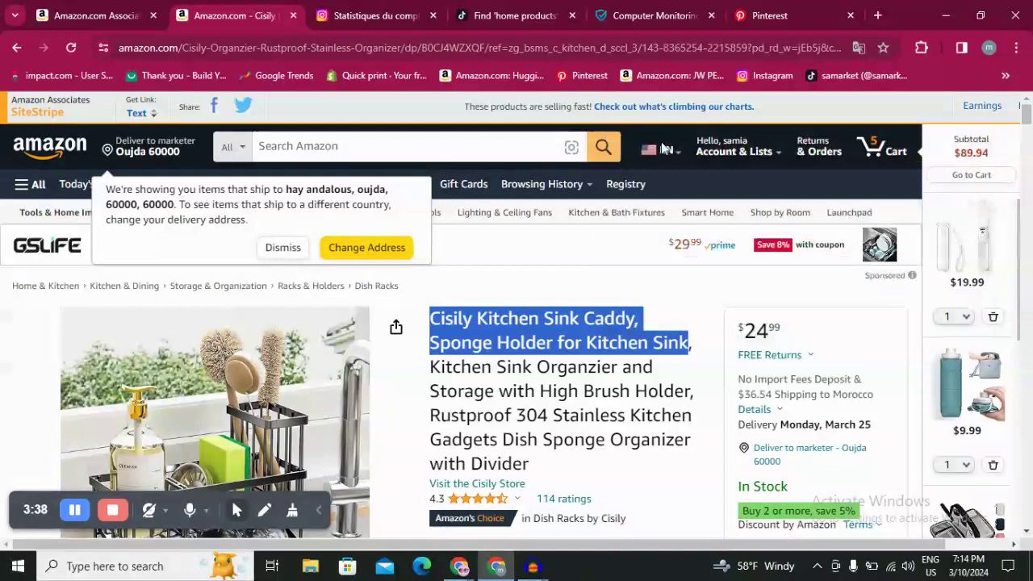
Switch to Pinterest and scroll through the profile's Created pins and their stats.
{"action": "left_click", "coordinate": [741, 9]}
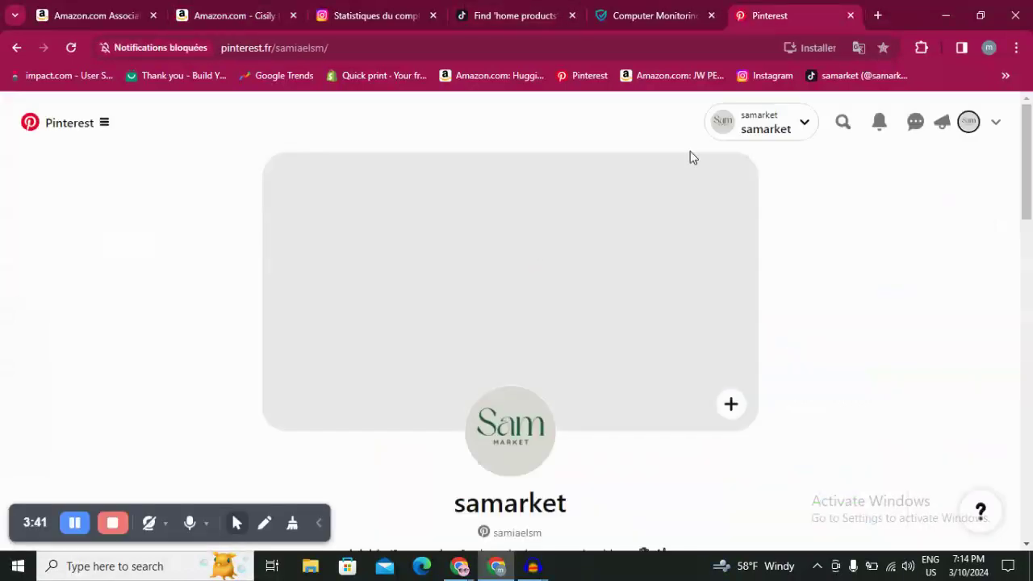
{"action": "left_click_drag", "start_coordinate": [1030, 189], "coordinate": [1031, 432]}
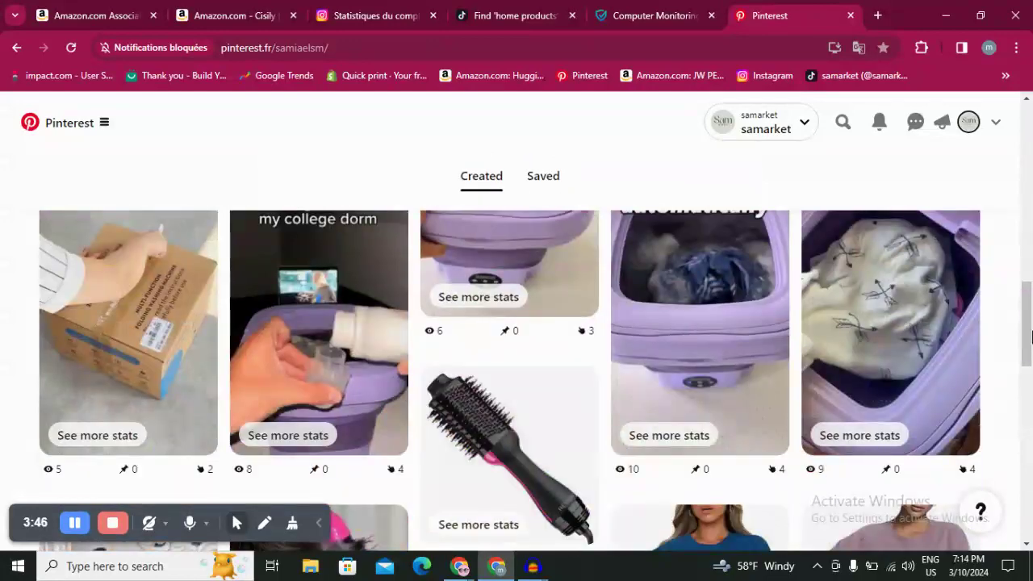
{"action": "left_click", "coordinate": [1031, 432]}
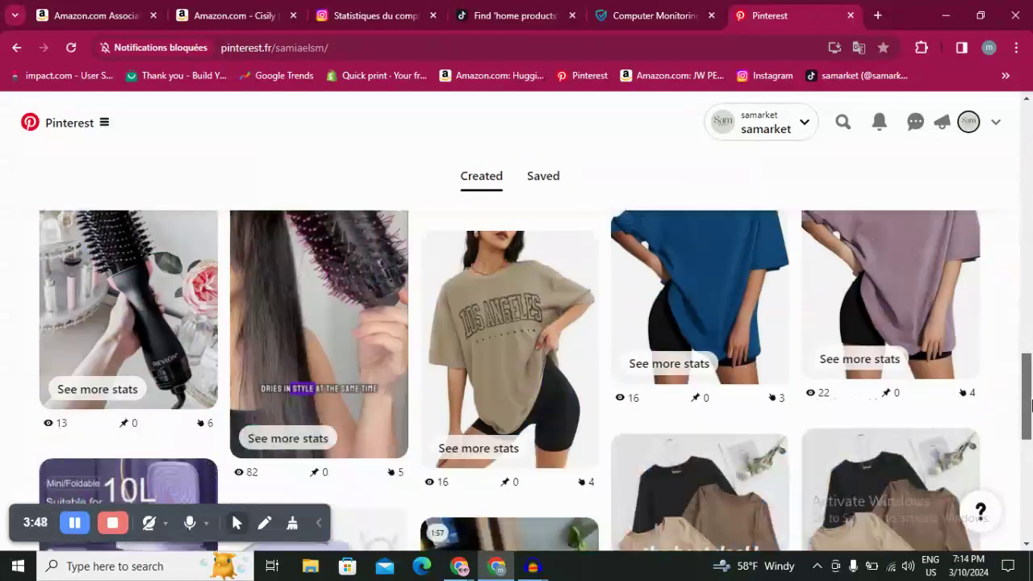
{"action": "left_click_drag", "start_coordinate": [1031, 404], "coordinate": [1031, 505]}
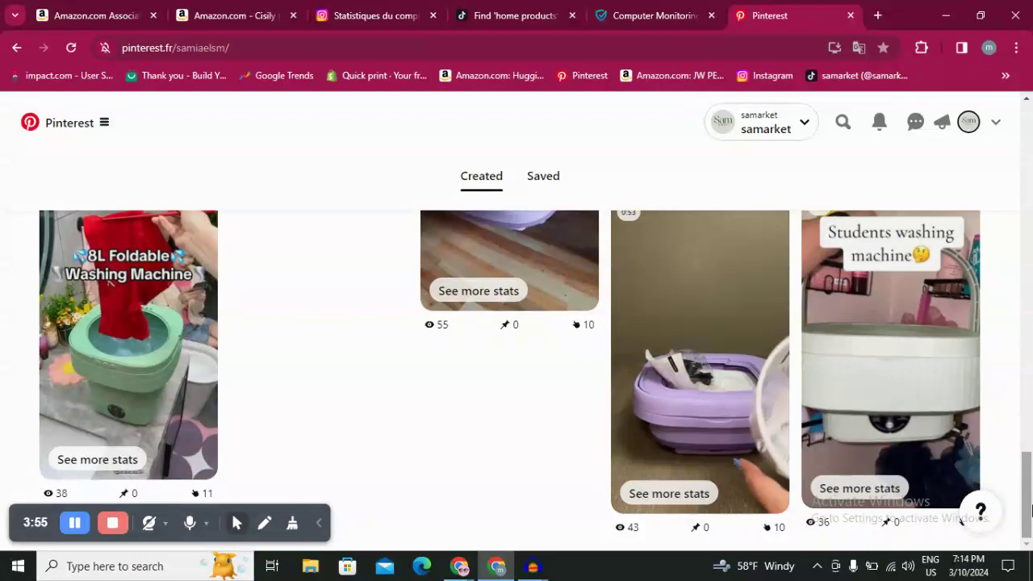
{"action": "left_click_drag", "start_coordinate": [1030, 494], "coordinate": [1029, 85]}
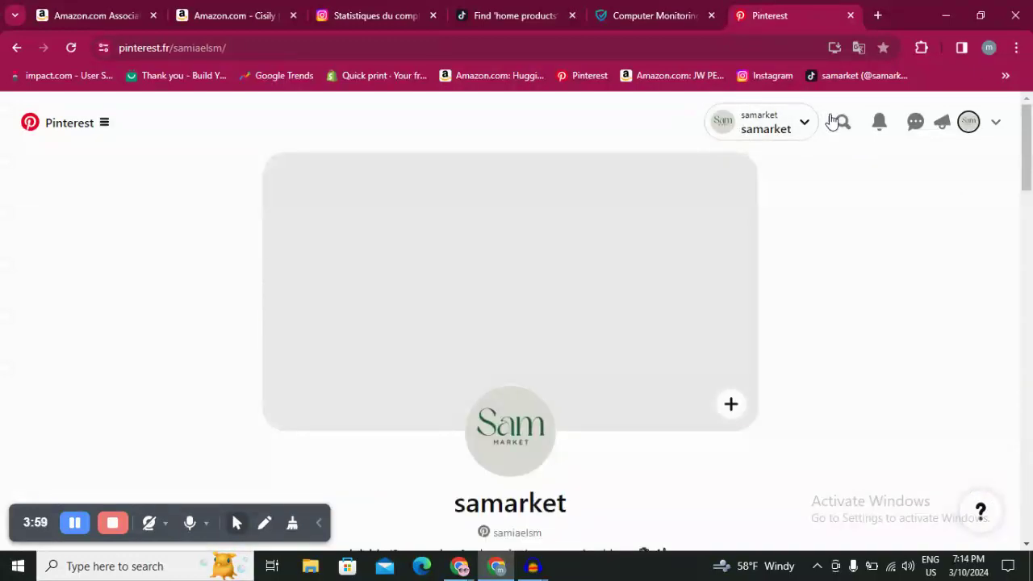
Search own pins for the pasted Cisily title and open the Cisily Sponge Holder pin.
{"action": "left_click", "coordinate": [843, 125]}
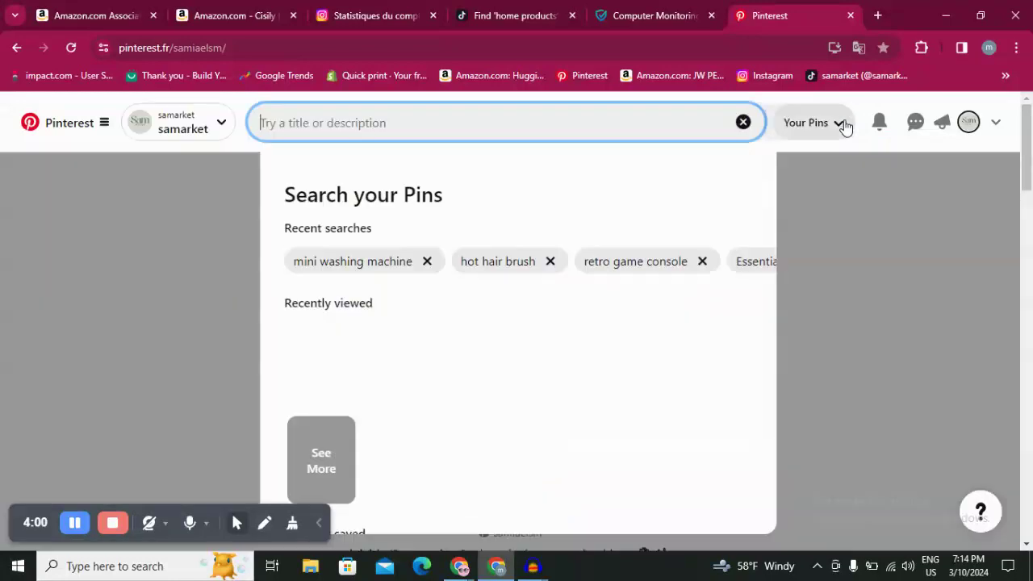
{"action": "right_click", "coordinate": [538, 125]}
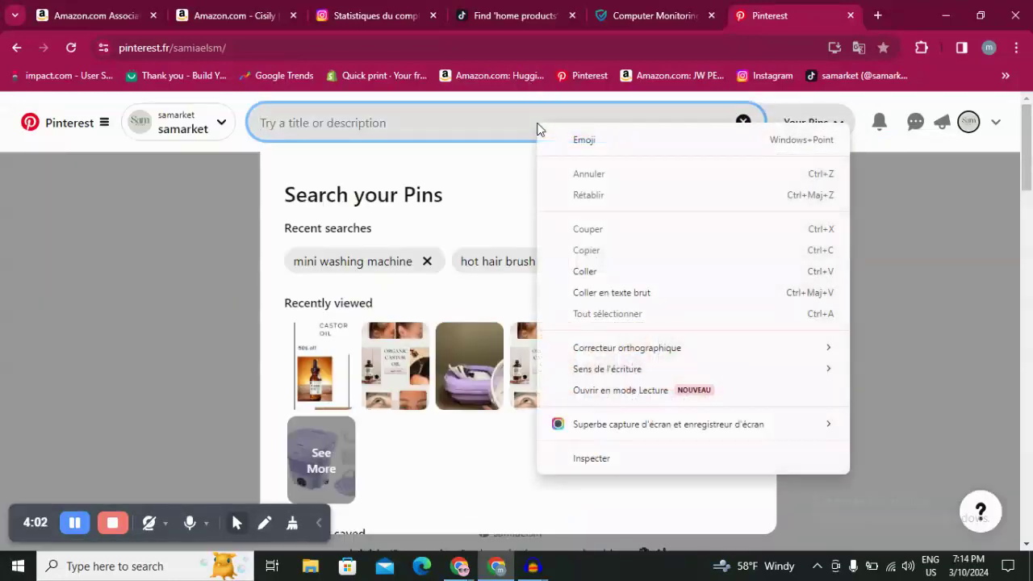
{"action": "left_click", "coordinate": [603, 270]}
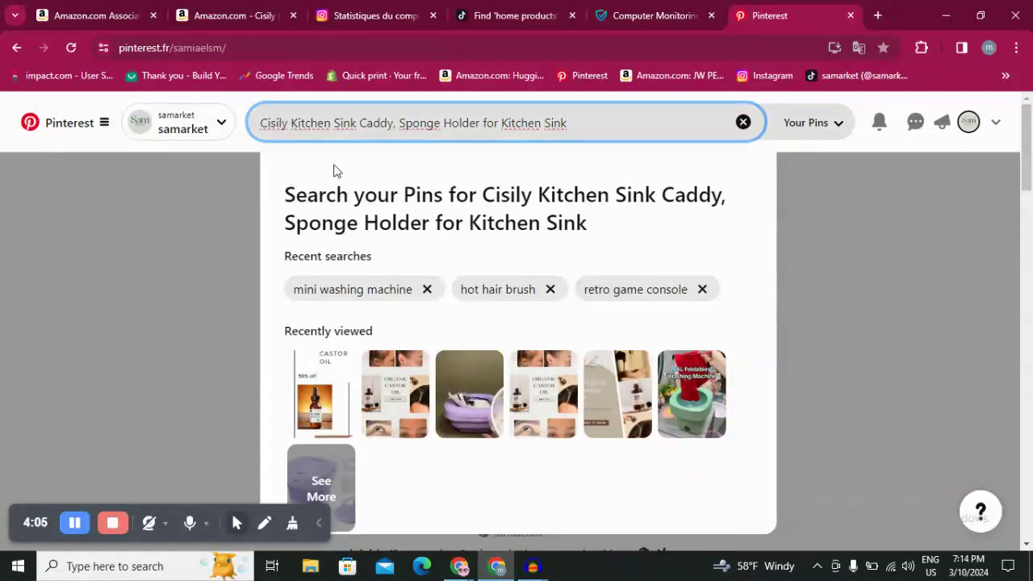
{"action": "key", "text": "Return"}
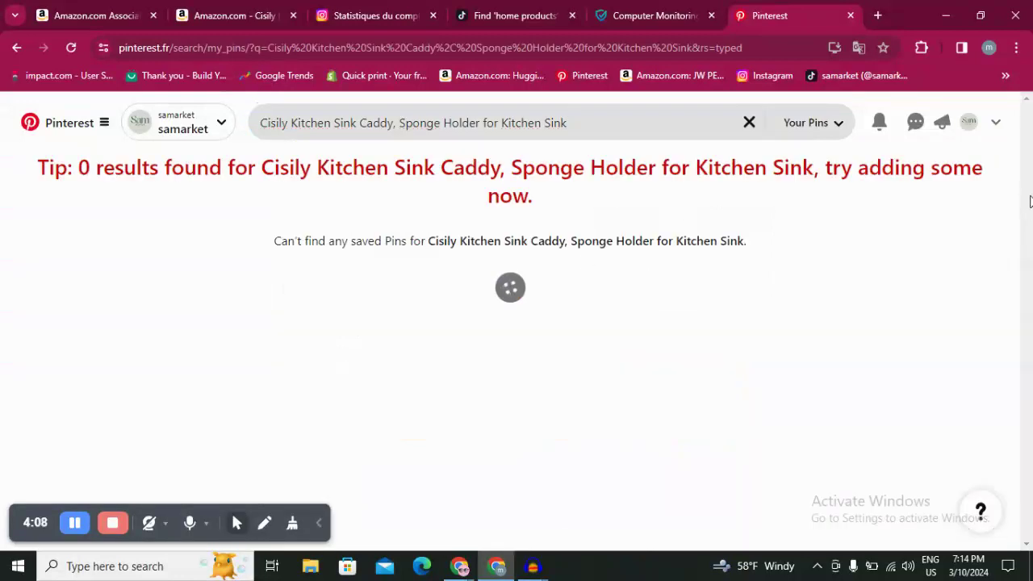
{"action": "left_click_drag", "start_coordinate": [1030, 173], "coordinate": [1030, 225]}
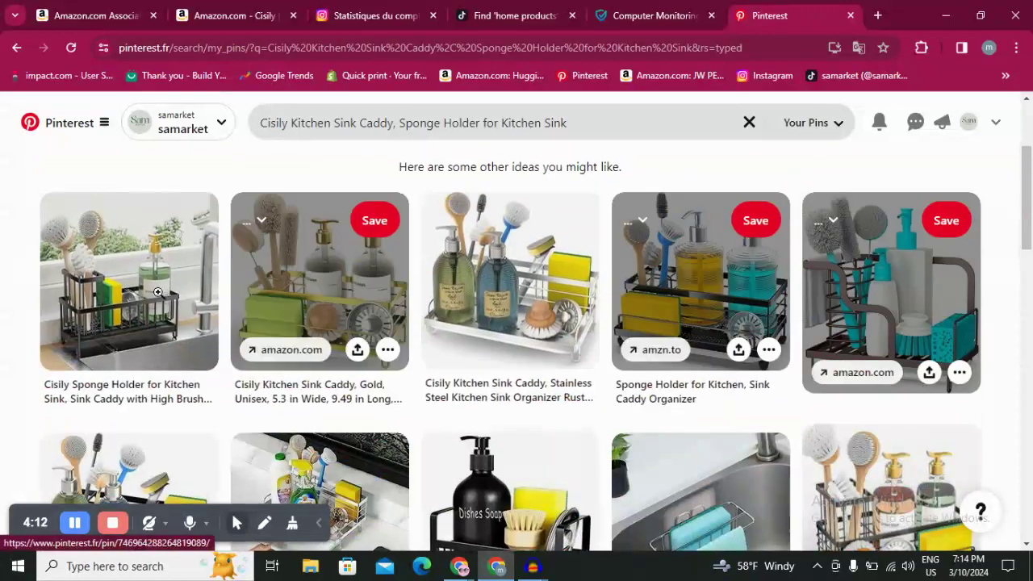
{"action": "left_click", "coordinate": [113, 286]}
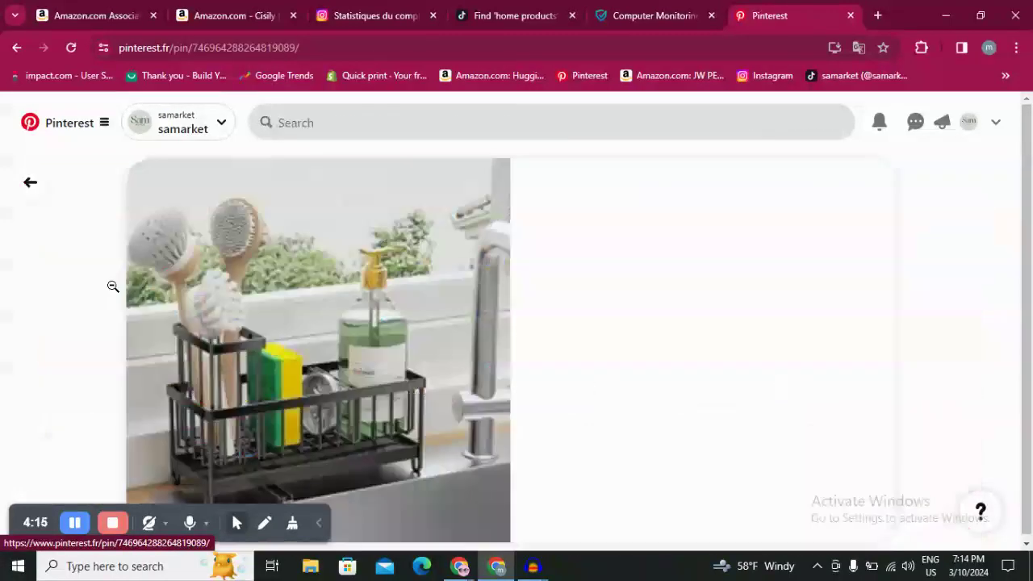
{"action": "mouse_move", "coordinate": [1031, 137]}
{"action": "left_mouse_down"}
{"action": "mouse_move", "coordinate": [1031, 165]}
{"action": "mouse_move", "coordinate": [1031, 147]}
{"action": "left_mouse_up"}
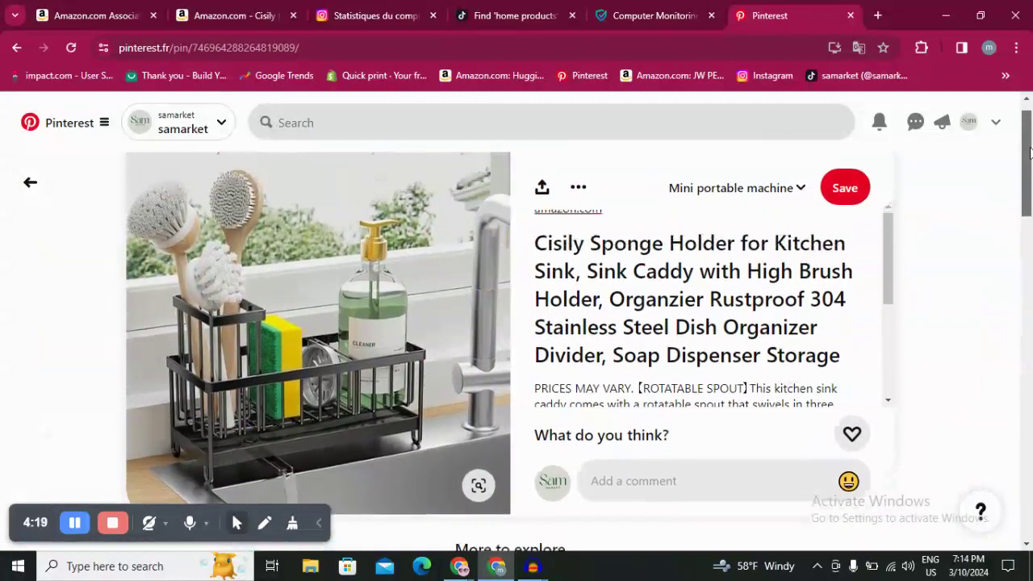
{"action": "left_click", "coordinate": [577, 193]}
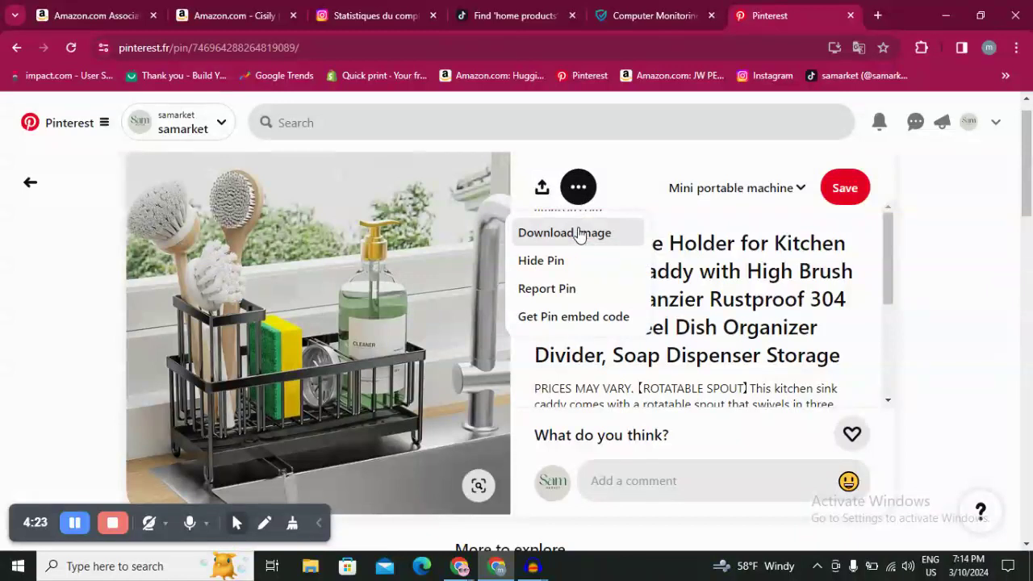
Download the Cisily pin image, then the APARTMENTS and Crestone images from More to explore.
{"action": "left_click", "coordinate": [579, 234]}
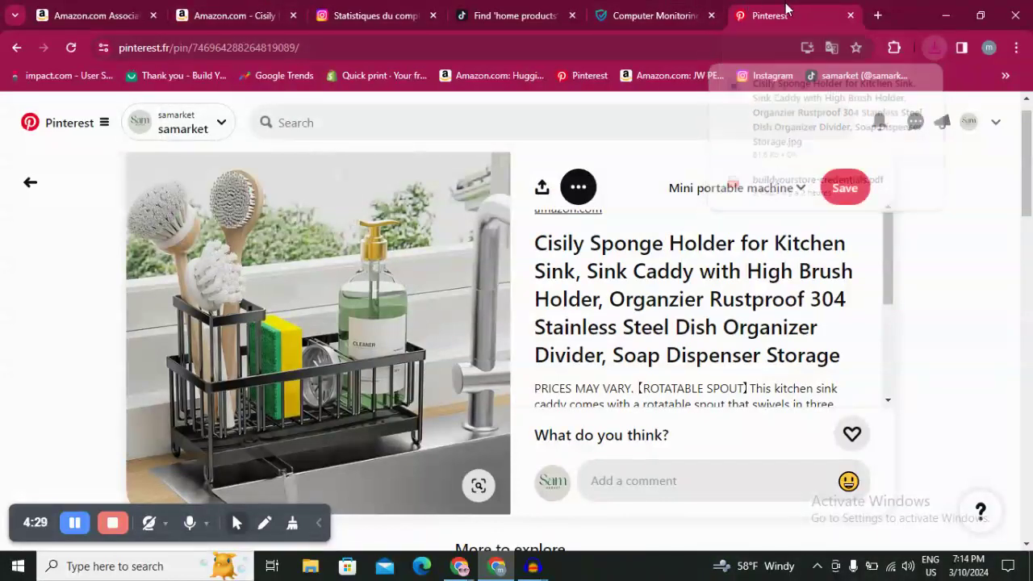
{"action": "left_click_drag", "start_coordinate": [1027, 208], "coordinate": [1027, 291]}
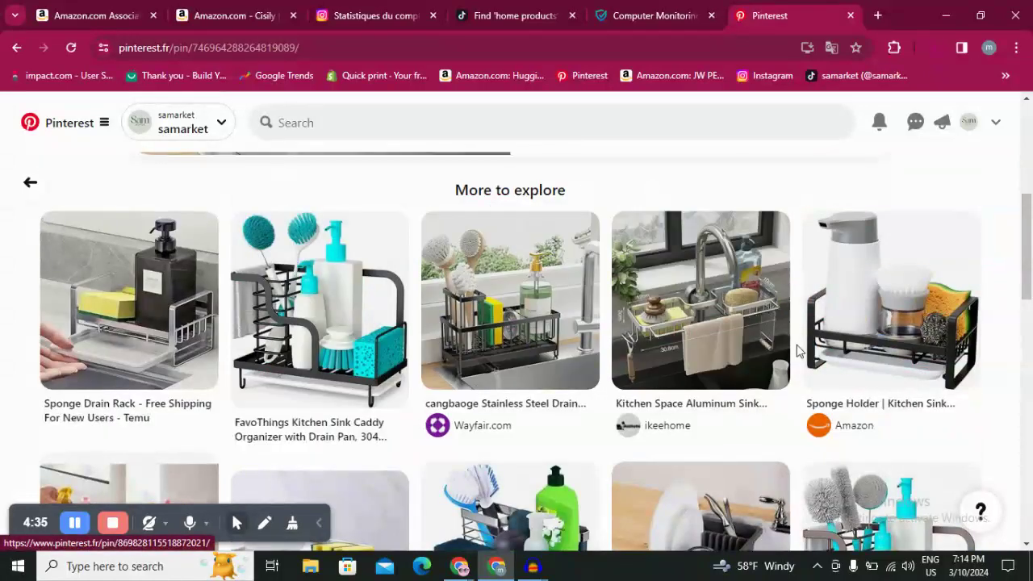
{"action": "left_click_drag", "start_coordinate": [1031, 252], "coordinate": [1031, 357]}
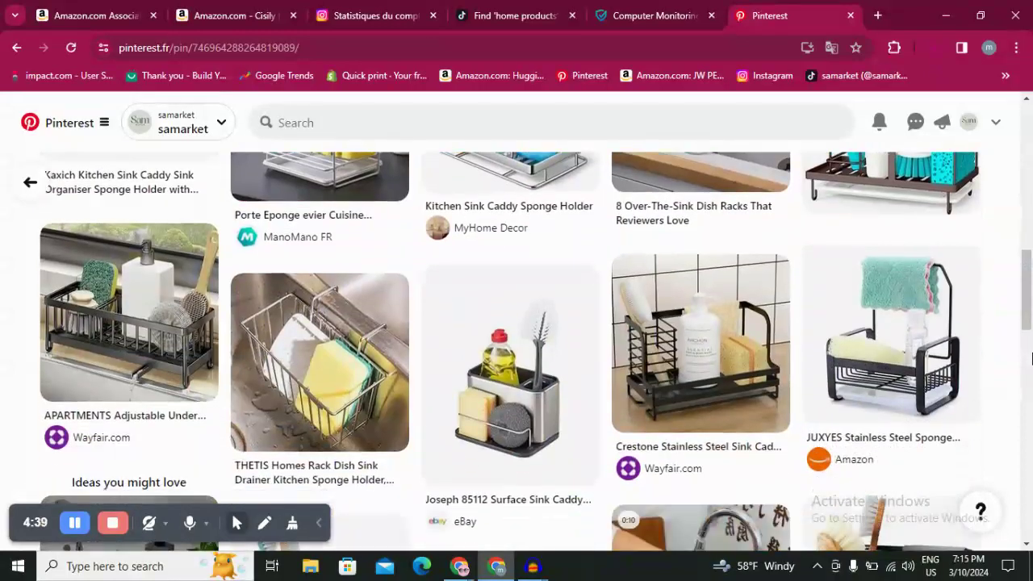
{"action": "mouse_move", "coordinate": [202, 253]}
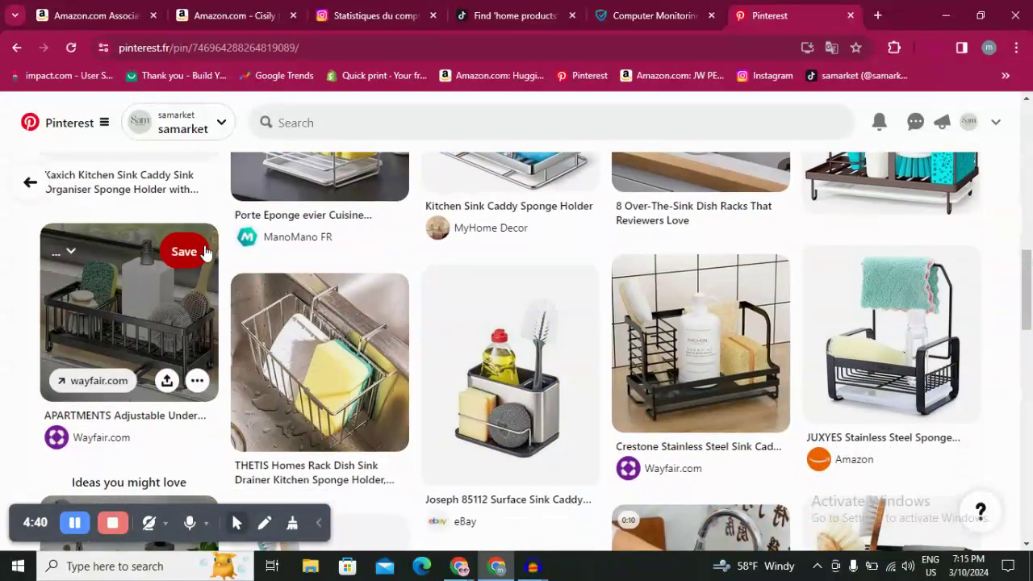
{"action": "left_click", "coordinate": [196, 381]}
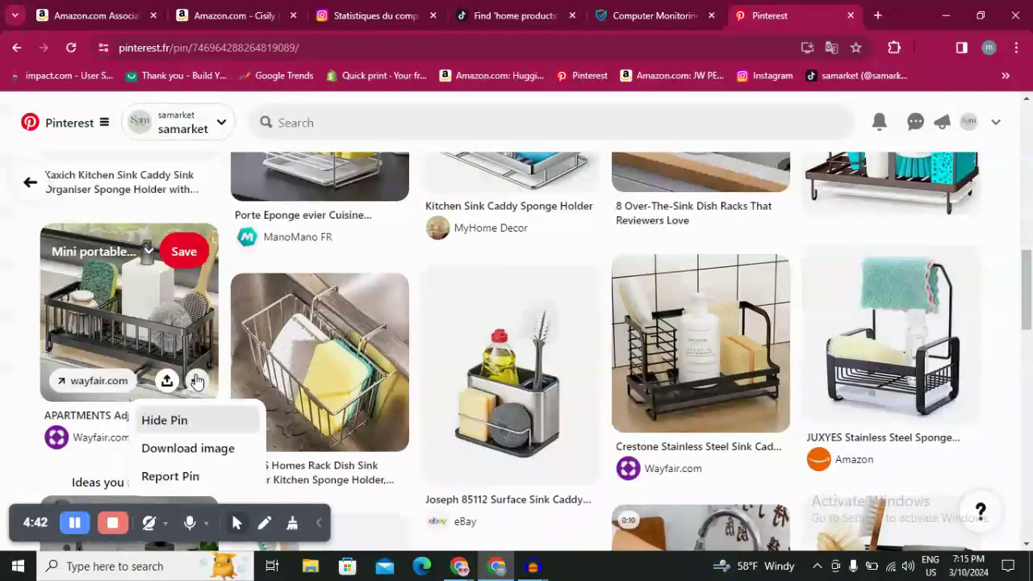
{"action": "left_click", "coordinate": [202, 457]}
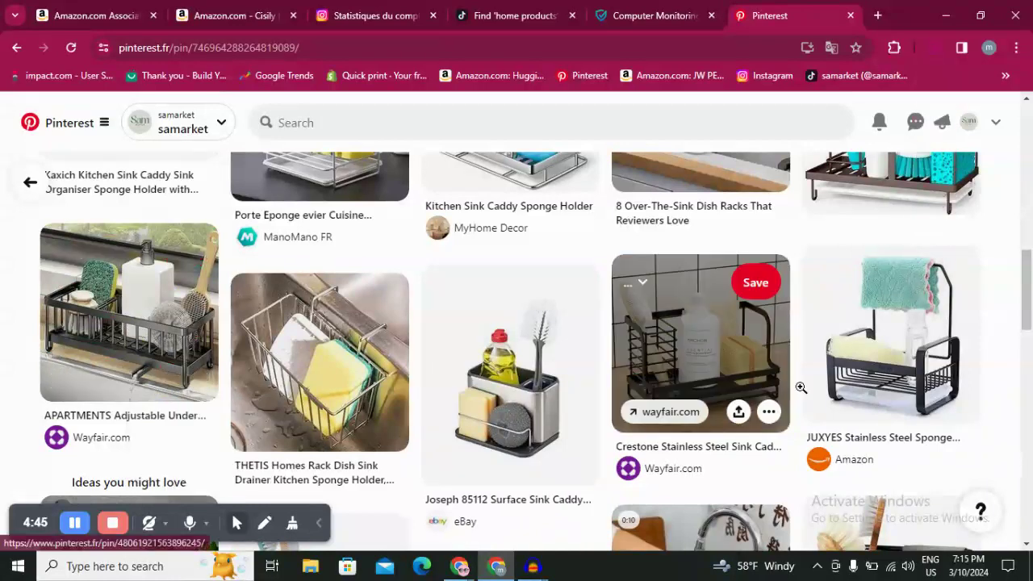
{"action": "left_click", "coordinate": [768, 411]}
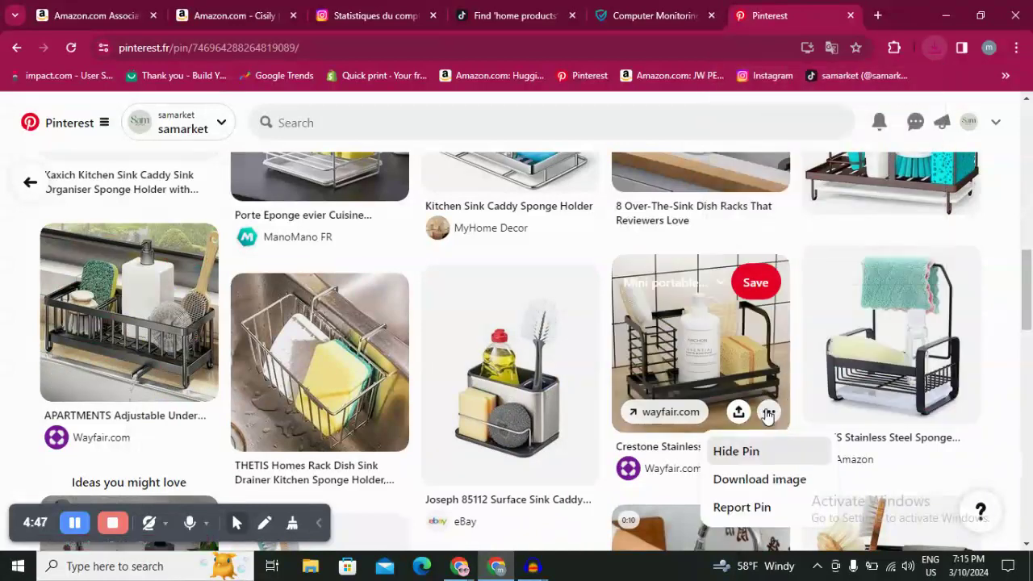
{"action": "left_click", "coordinate": [769, 483]}
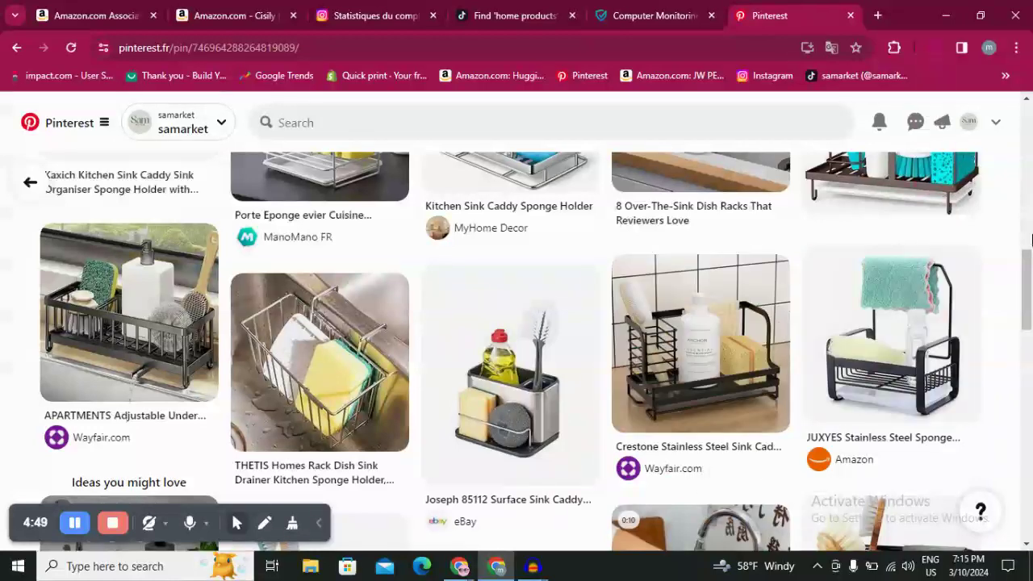
{"action": "left_click_drag", "start_coordinate": [1029, 282], "coordinate": [968, 89]}
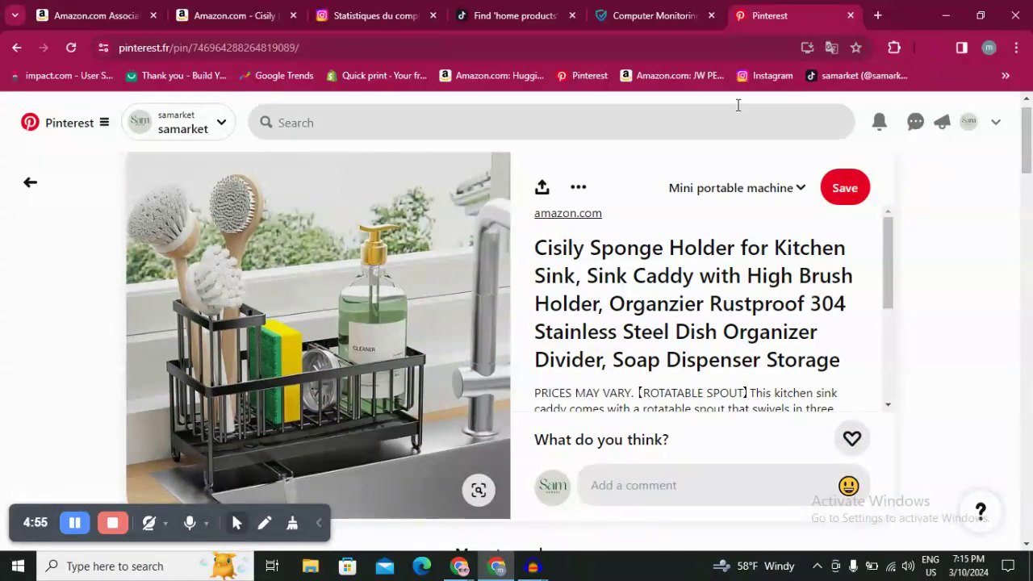
Create a new pin from the profile using the APARTMENTS under-sink organizer image from Downloads.
{"action": "left_click", "coordinate": [964, 119]}
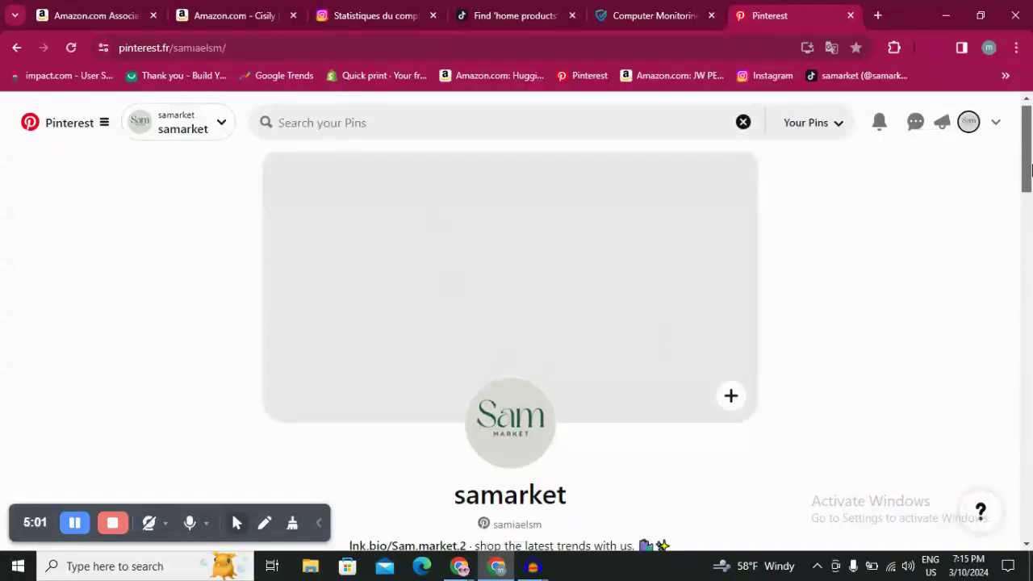
{"action": "left_click_drag", "start_coordinate": [1026, 145], "coordinate": [1026, 218]}
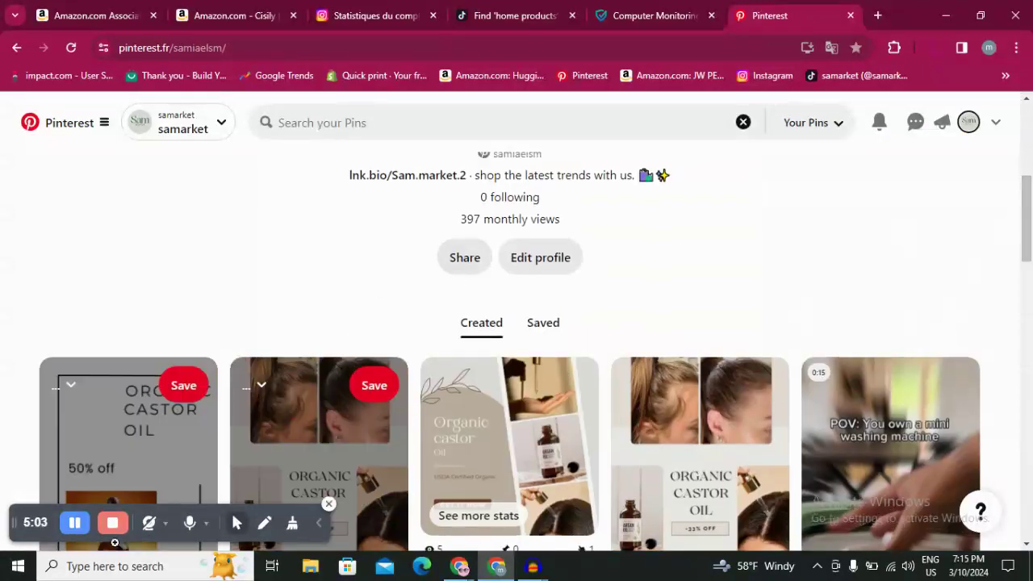
{"action": "left_click", "coordinate": [75, 524]}
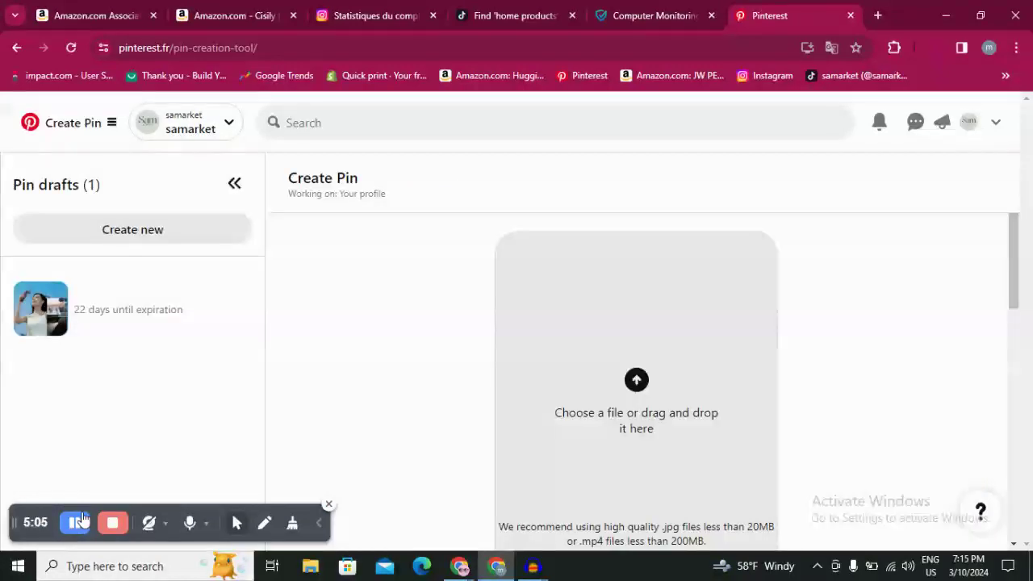
{"action": "left_click", "coordinate": [696, 400]}
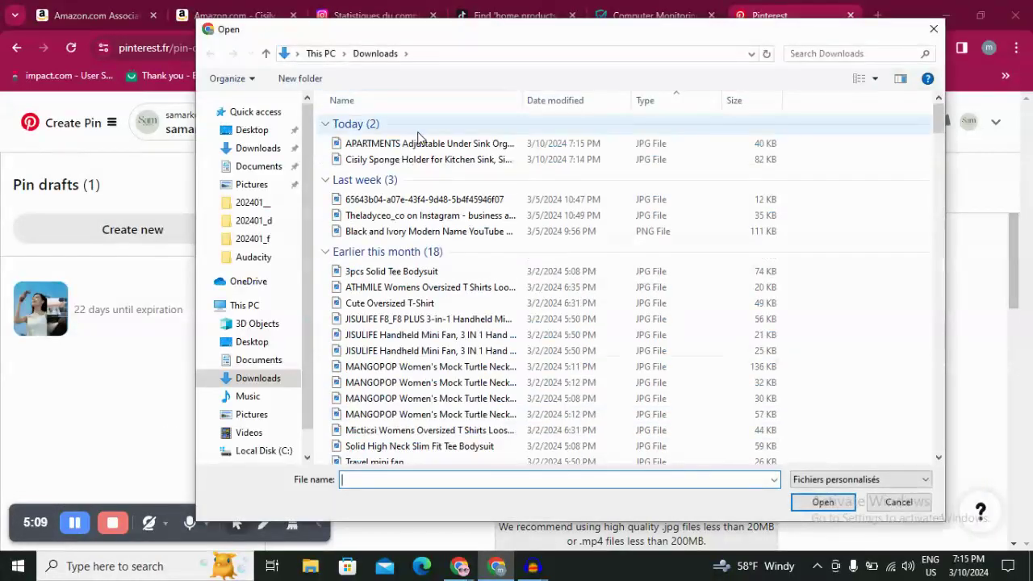
{"action": "left_click", "coordinate": [423, 145]}
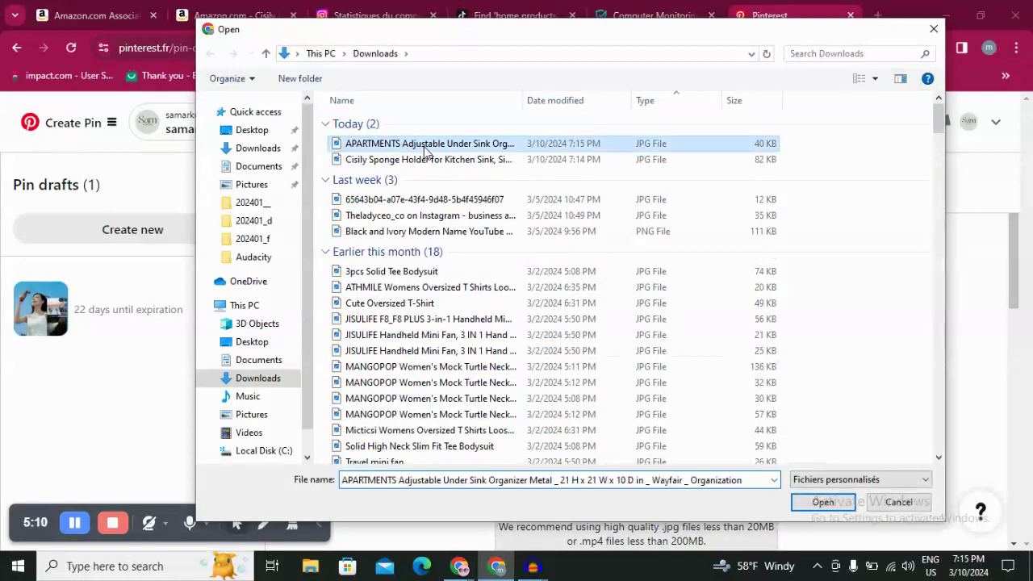
{"action": "left_click", "coordinate": [821, 502]}
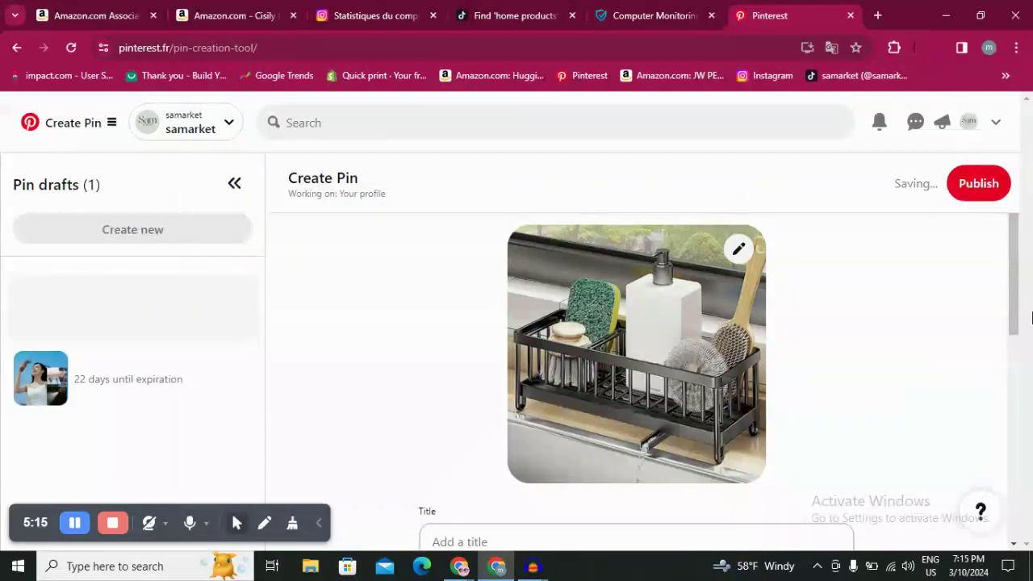
{"action": "scroll", "coordinate": [1014, 304], "scroll_direction": "down", "scroll_amount": 3}
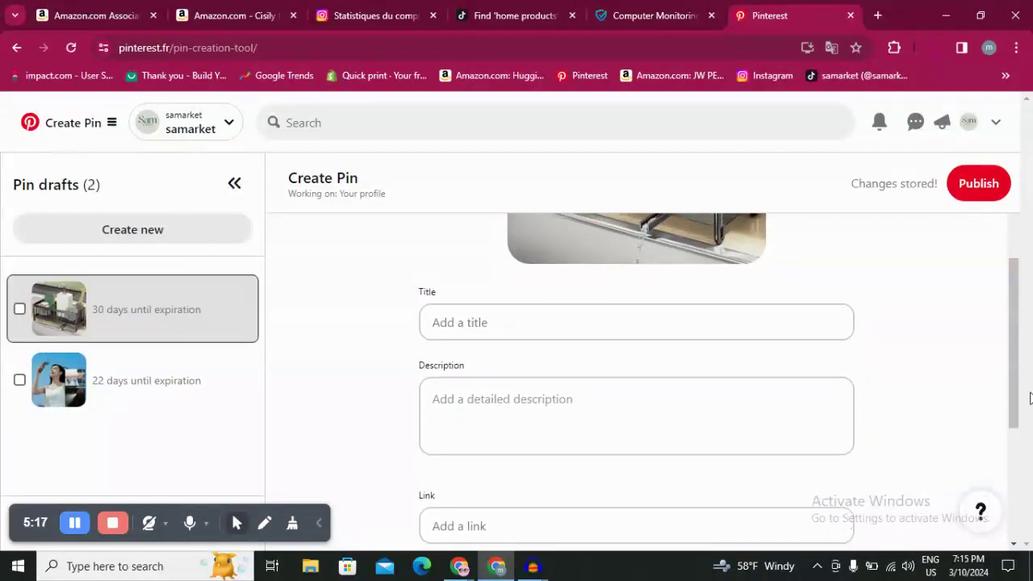
Copy the full Cisily Kitchen Sink Caddy product title from the Amazon page.
{"action": "left_click", "coordinate": [218, 10]}
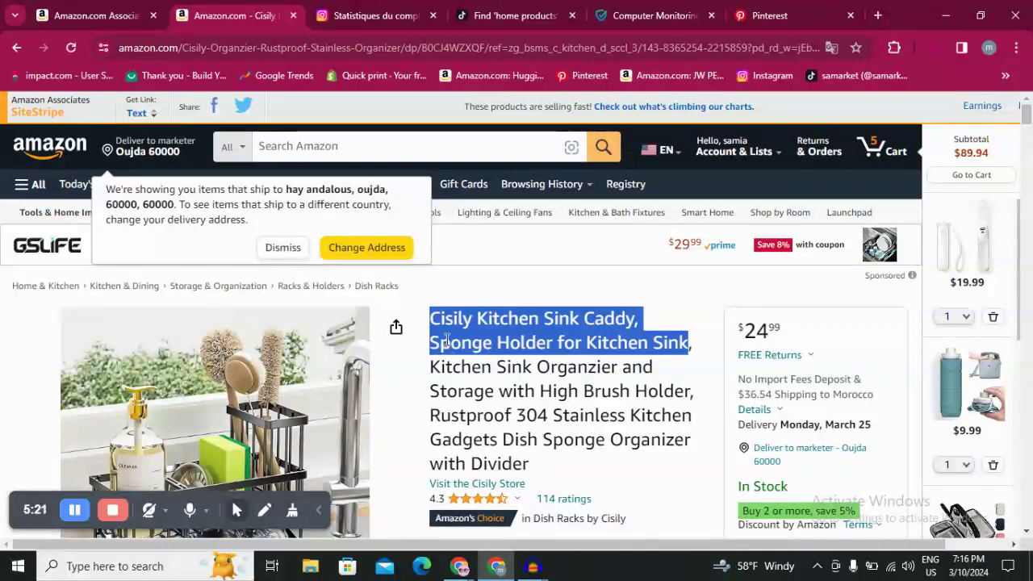
{"action": "left_click", "coordinate": [363, 331]}
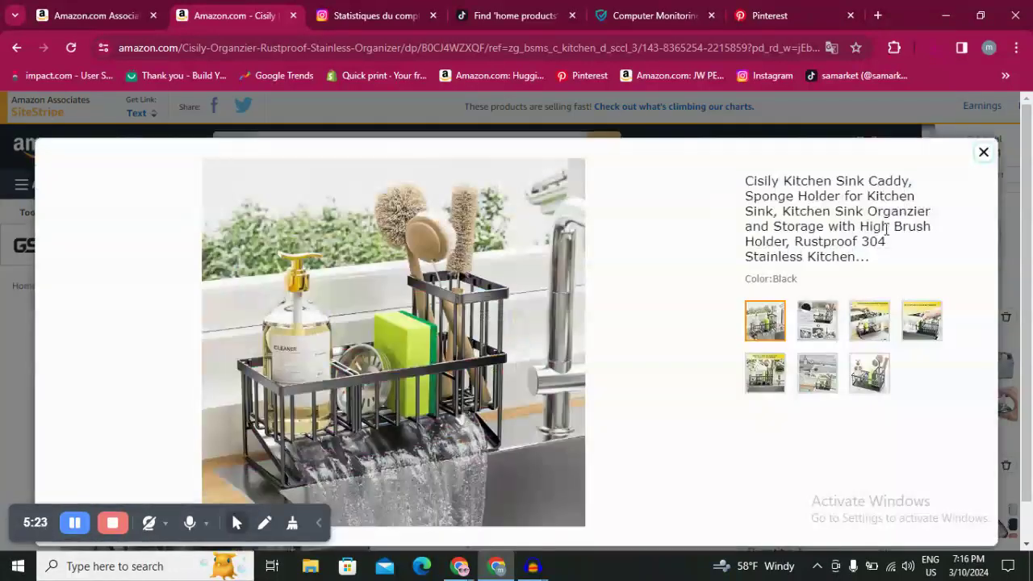
{"action": "left_click", "coordinate": [983, 153]}
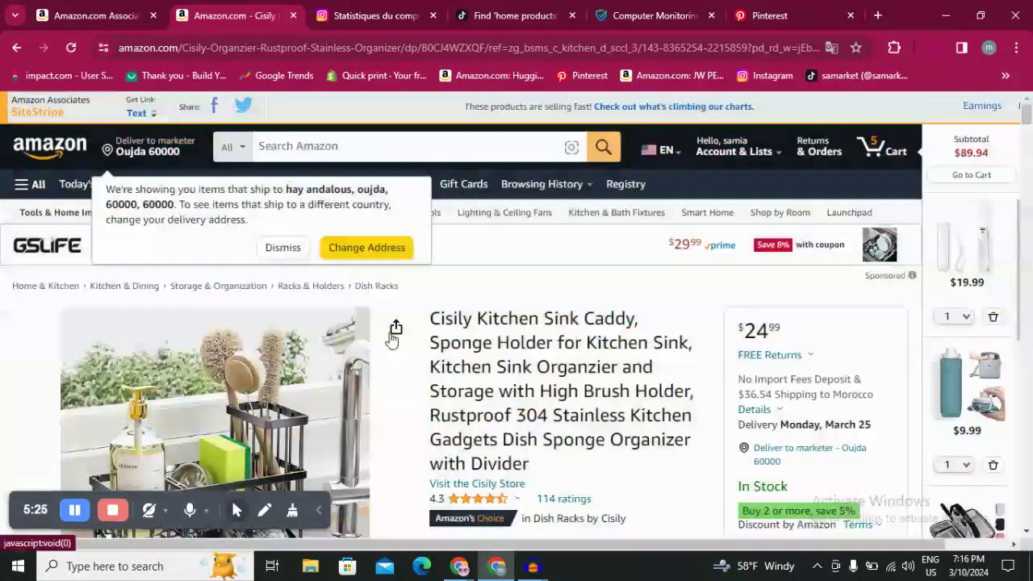
{"action": "mouse_move", "coordinate": [430, 317]}
{"action": "left_mouse_down"}
{"action": "mouse_move", "coordinate": [691, 346]}
{"action": "mouse_move", "coordinate": [696, 401]}
{"action": "left_mouse_up"}
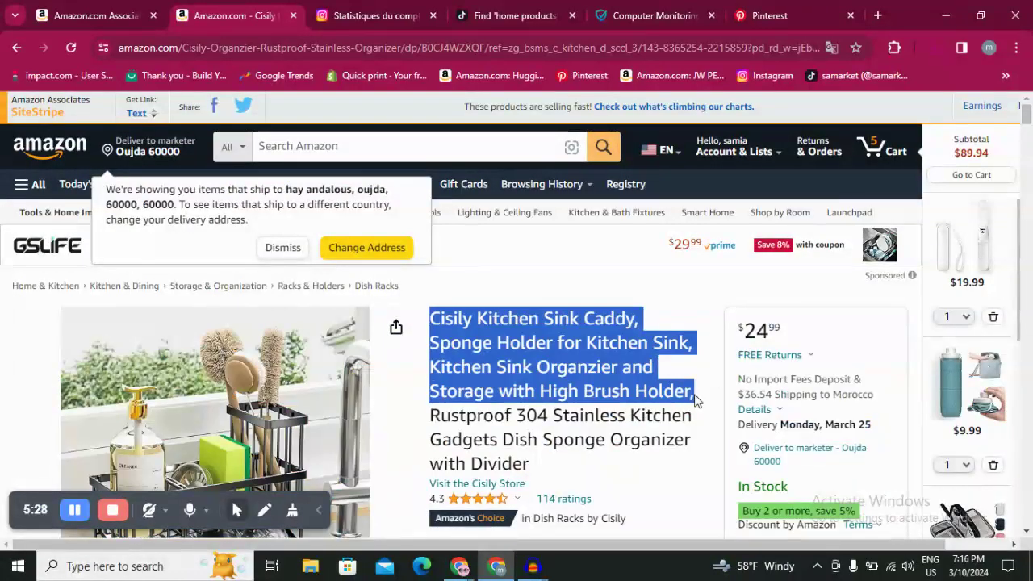
{"action": "right_click", "coordinate": [606, 377]}
{"action": "left_click", "coordinate": [700, 190]}
Paste it into the pin's Title, trimmed to end at 'Kitchen Sink Organzier'.
{"action": "left_click", "coordinate": [771, 15]}
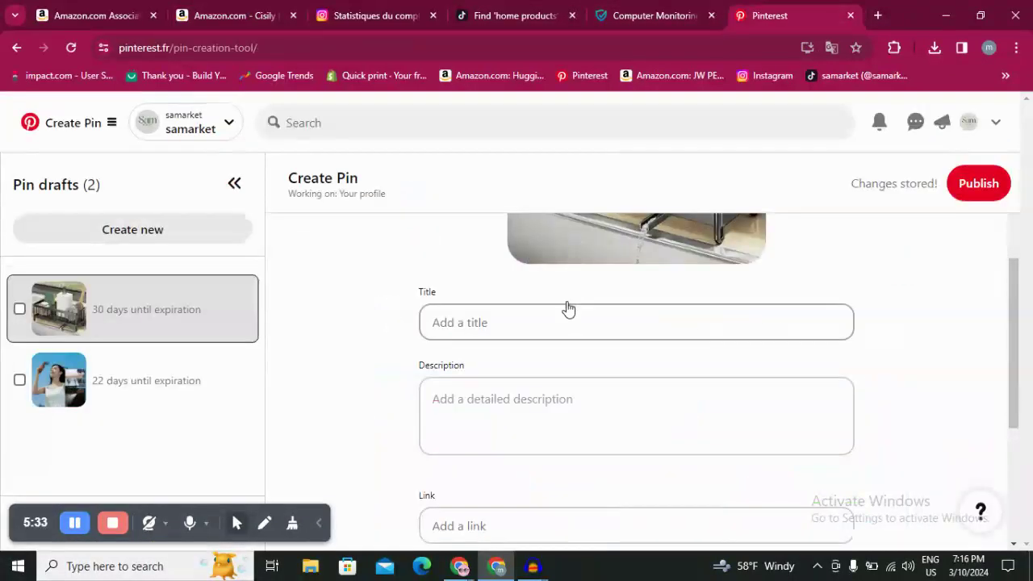
{"action": "right_click", "coordinate": [549, 319]}
{"action": "left_click", "coordinate": [686, 193]}
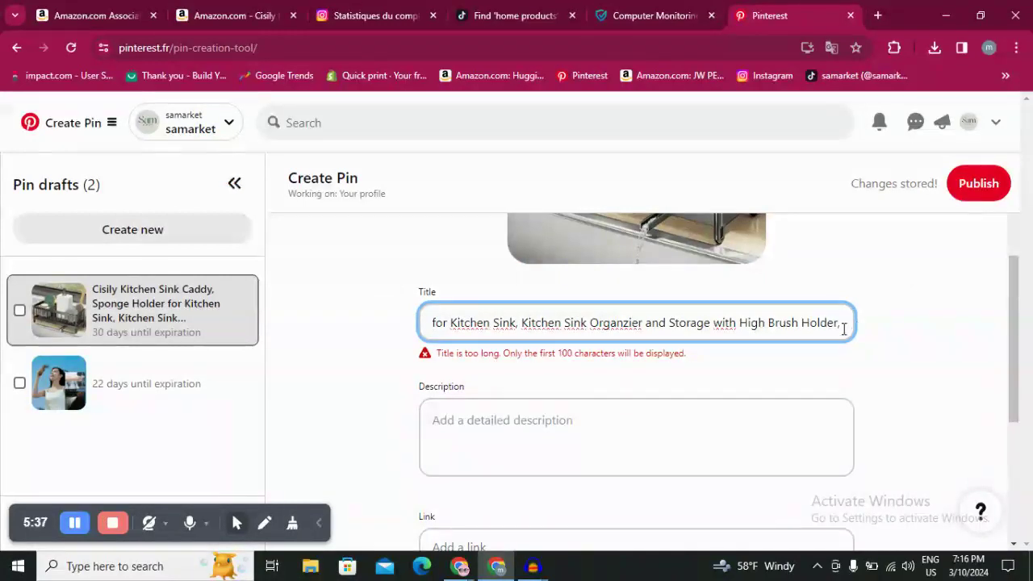
{"action": "key", "text": "BackSpace"}
{"action": "key", "text": "BackSpace"}
{"action": "key", "text": "BackSpace"}
{"action": "key", "text": "BackSpace"}
{"action": "key", "text": "BackSpace"}
{"action": "key", "text": "BackSpace"}
{"action": "key", "text": "BackSpace"}
{"action": "key", "text": "BackSpace"}
{"action": "key", "text": "BackSpace"}
{"action": "key", "text": "BackSpace"}
{"action": "key", "text": "BackSpace"}
{"action": "key", "text": "BackSpace"}
{"action": "key", "text": "BackSpace"}
{"action": "key", "text": "BackSpace"}
{"action": "key", "text": "BackSpace"}
{"action": "key", "text": "BackSpace"}
{"action": "key", "text": "BackSpace"}
{"action": "key", "text": "BackSpace"}
{"action": "key", "text": "BackSpace"}
{"action": "key", "text": "BackSpace"}
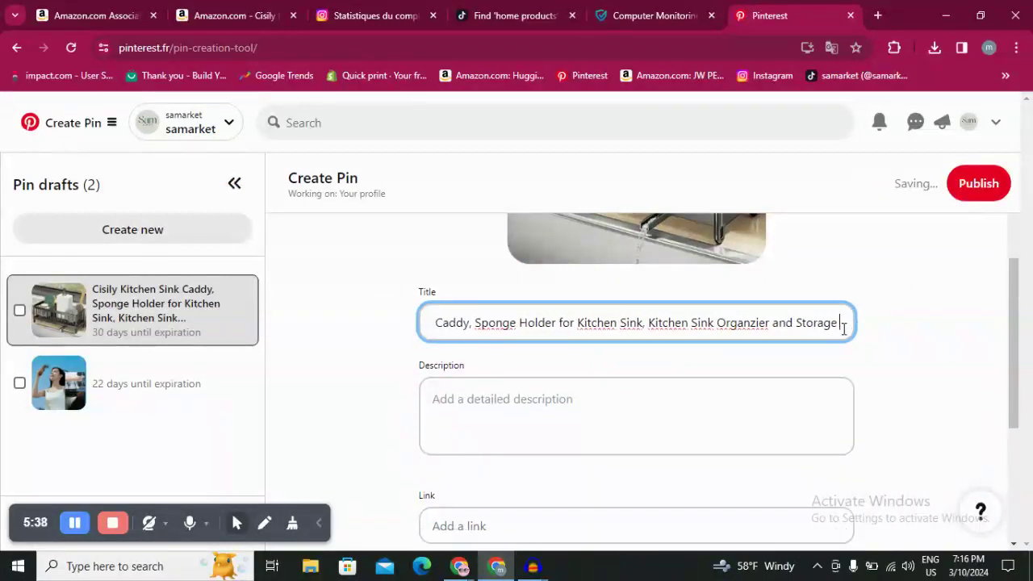
{"action": "key", "text": "BackSpace"}
{"action": "key", "text": "BackSpace"}
{"action": "key", "text": "BackSpace"}
{"action": "key", "text": "BackSpace"}
{"action": "key", "text": "BackSpace"}
{"action": "key", "text": "BackSpace"}
{"action": "key", "text": "BackSpace"}
{"action": "key", "text": "BackSpace"}
{"action": "key", "text": "BackSpace"}
{"action": "key", "text": "BackSpace"}
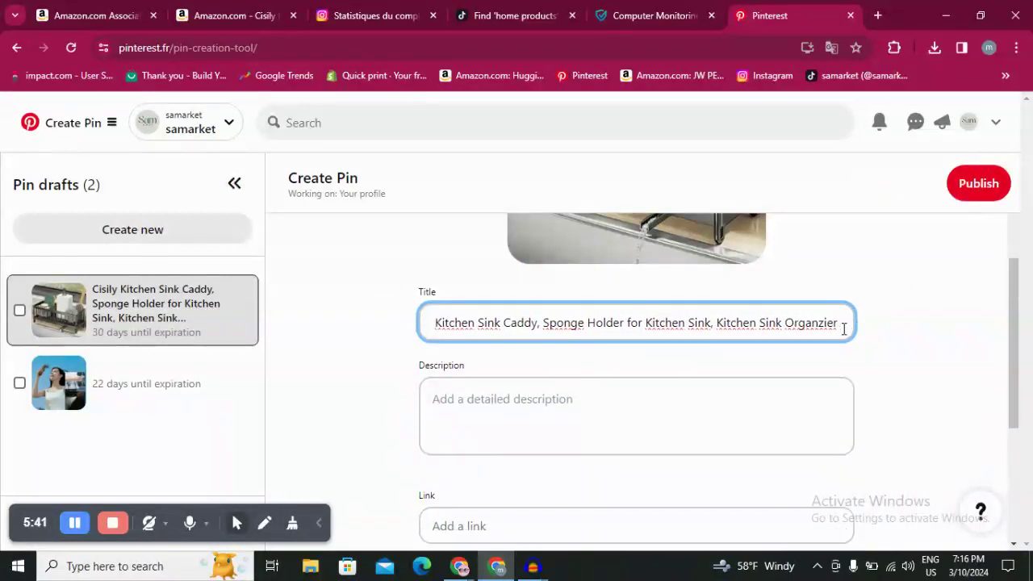
{"action": "left_click", "coordinate": [583, 409]}
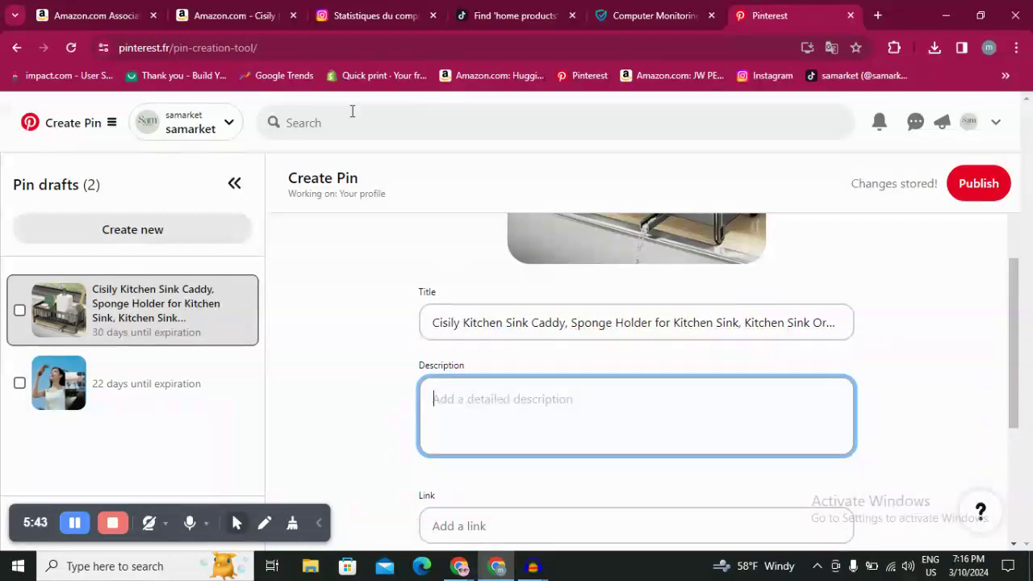
Generate the sink caddy's SiteStripe text short link and copy it.
{"action": "left_click", "coordinate": [192, 6]}
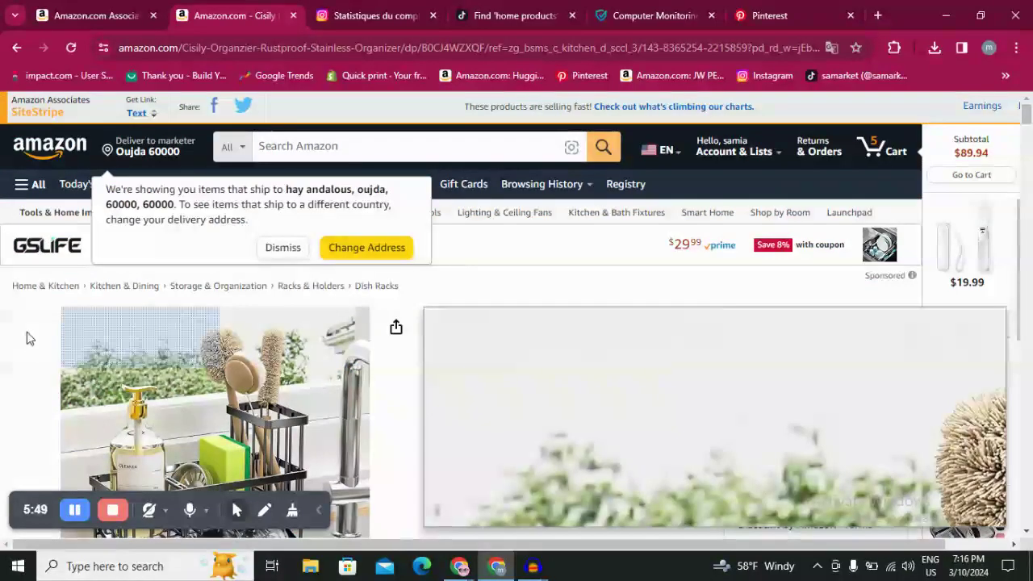
{"action": "left_click", "coordinate": [77, 322]}
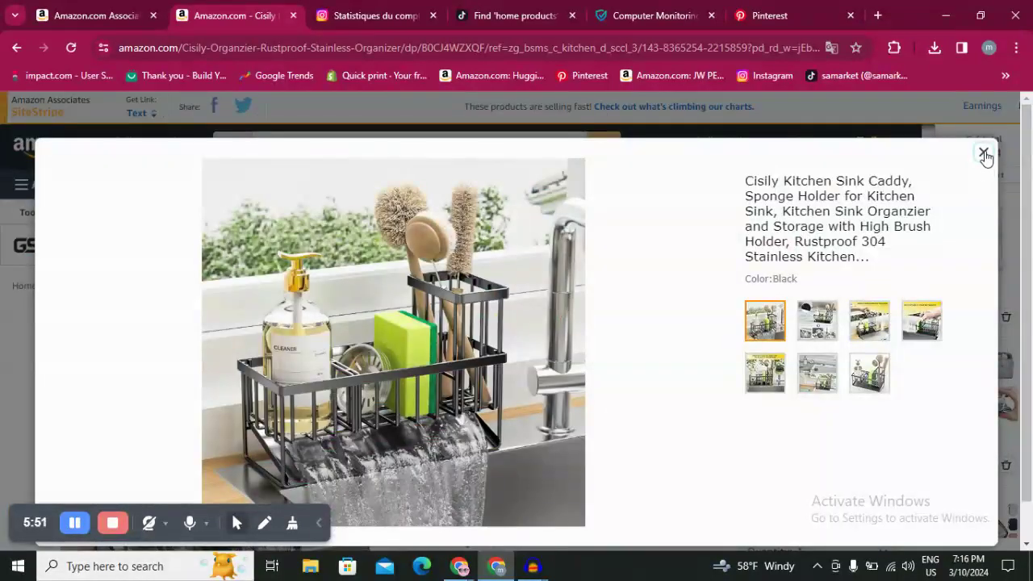
{"action": "left_click", "coordinate": [982, 153]}
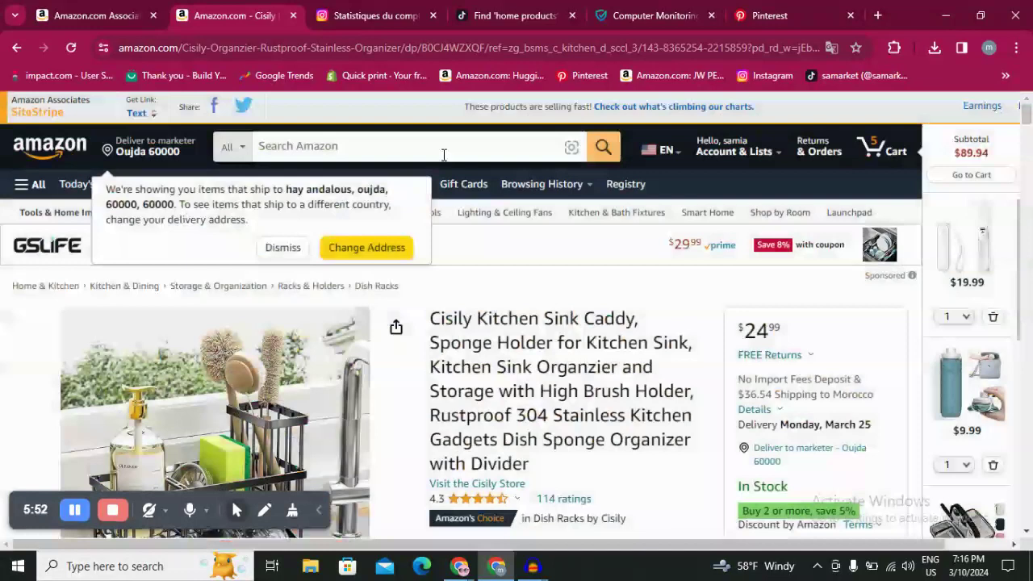
{"action": "left_click", "coordinate": [137, 114]}
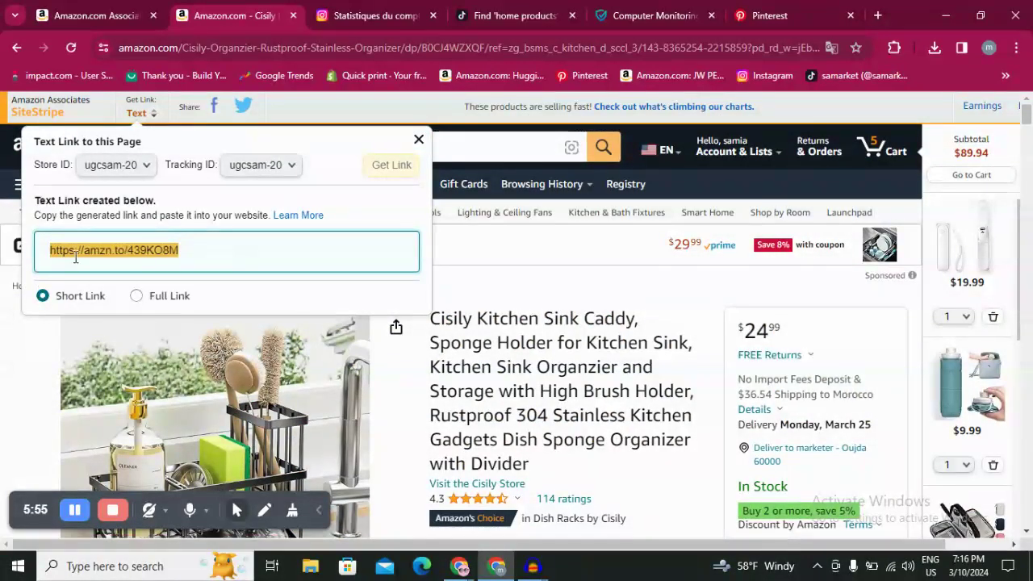
{"action": "right_click", "coordinate": [80, 257]}
{"action": "left_click", "coordinate": [174, 273]}
Paste the amzn.to short link into the pin's Link field.
{"action": "left_click", "coordinate": [773, 14]}
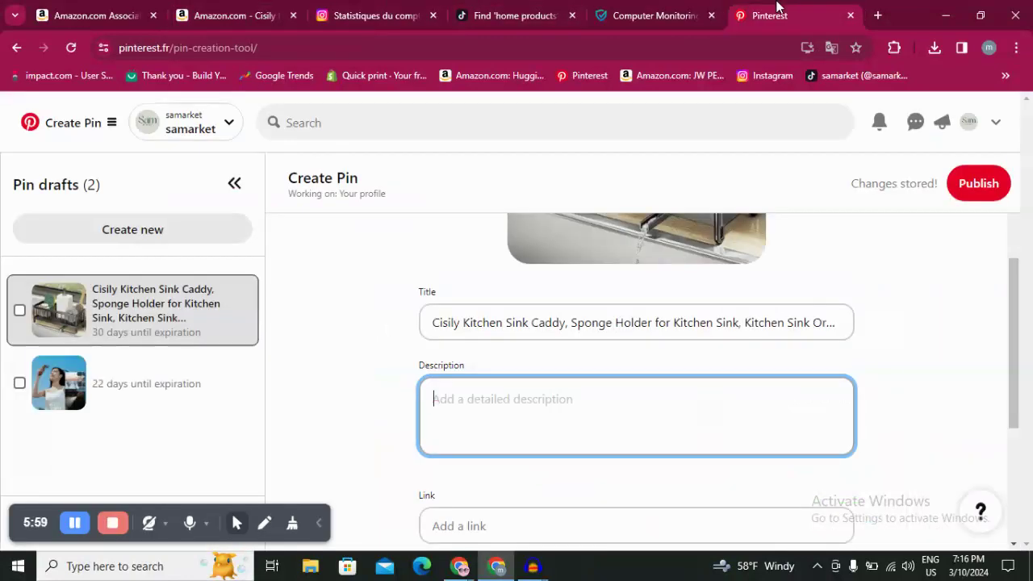
{"action": "left_click", "coordinate": [478, 520]}
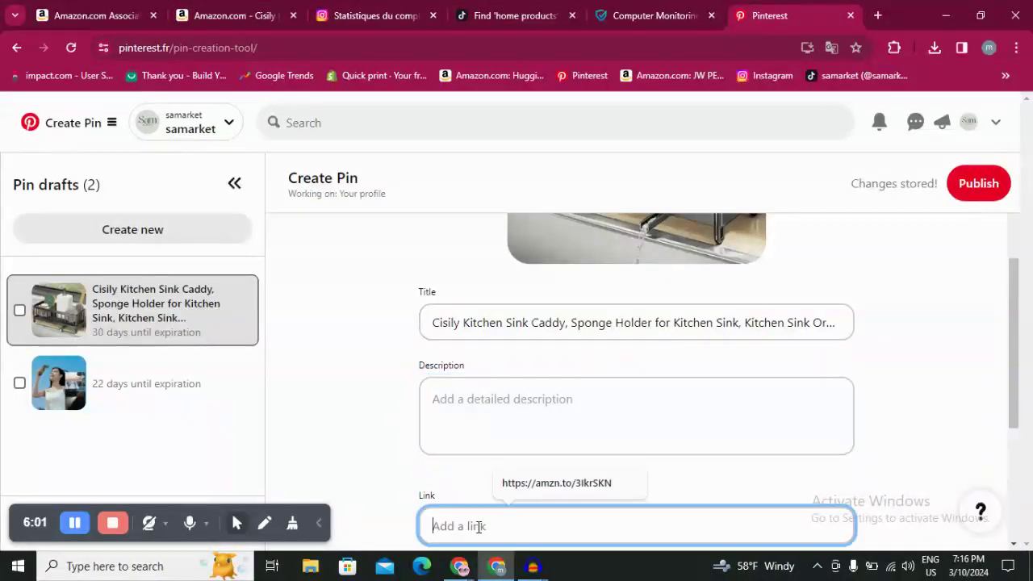
{"action": "right_click", "coordinate": [478, 523]}
{"action": "left_click", "coordinate": [545, 323]}
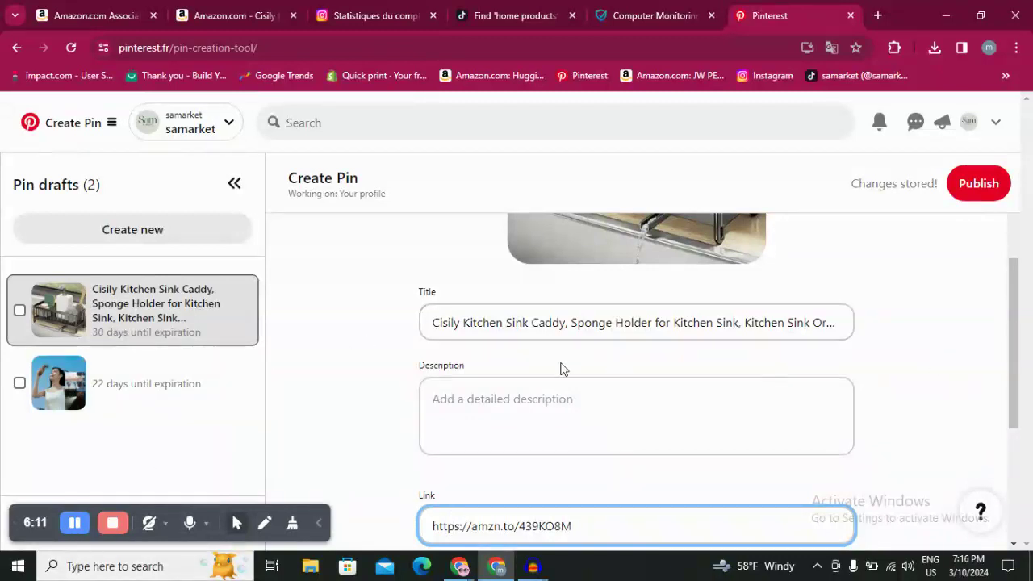
{"action": "left_click", "coordinate": [74, 523]}
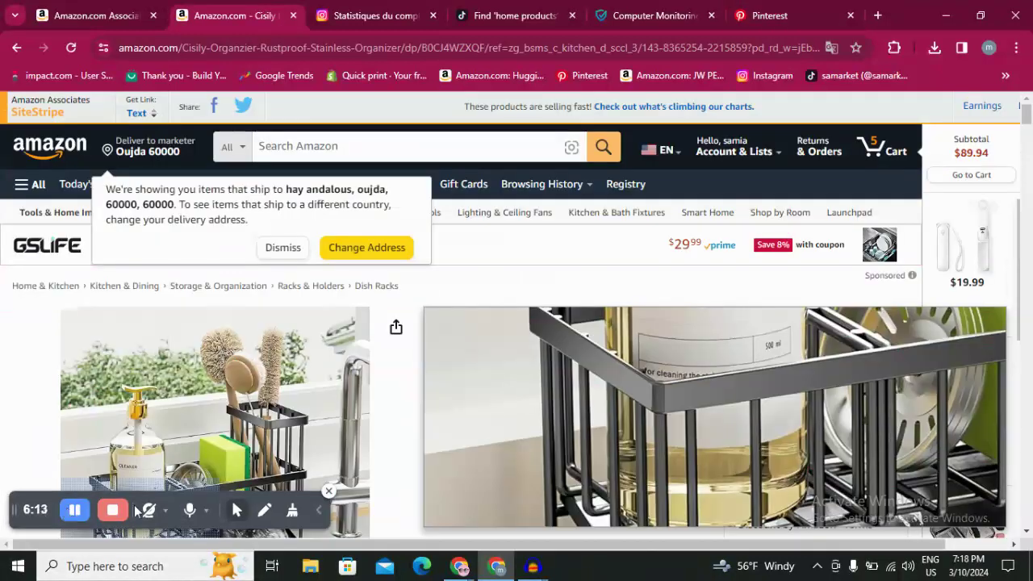
Bring the ChatGPT conversation window forward and hide its chat history sidebar.
{"action": "triple_click", "coordinate": [557, 366]}
{"action": "left_click", "coordinate": [460, 565]}
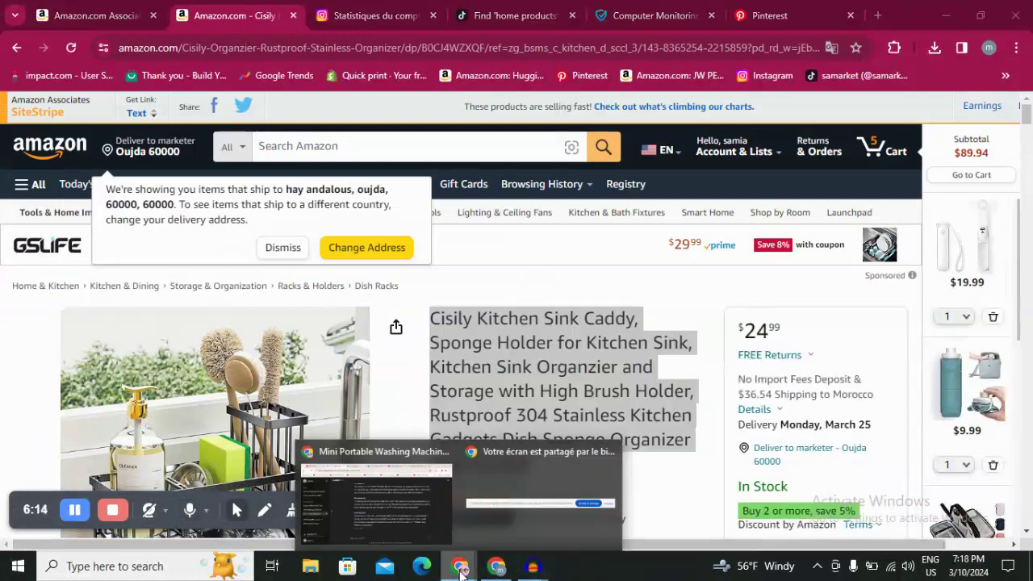
{"action": "left_click", "coordinate": [385, 493]}
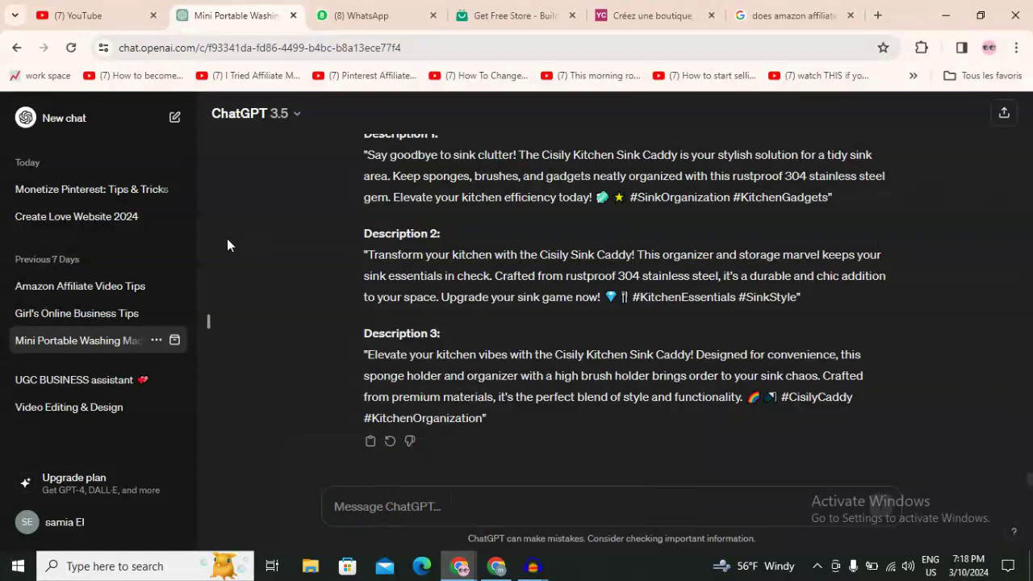
{"action": "left_click", "coordinate": [207, 325]}
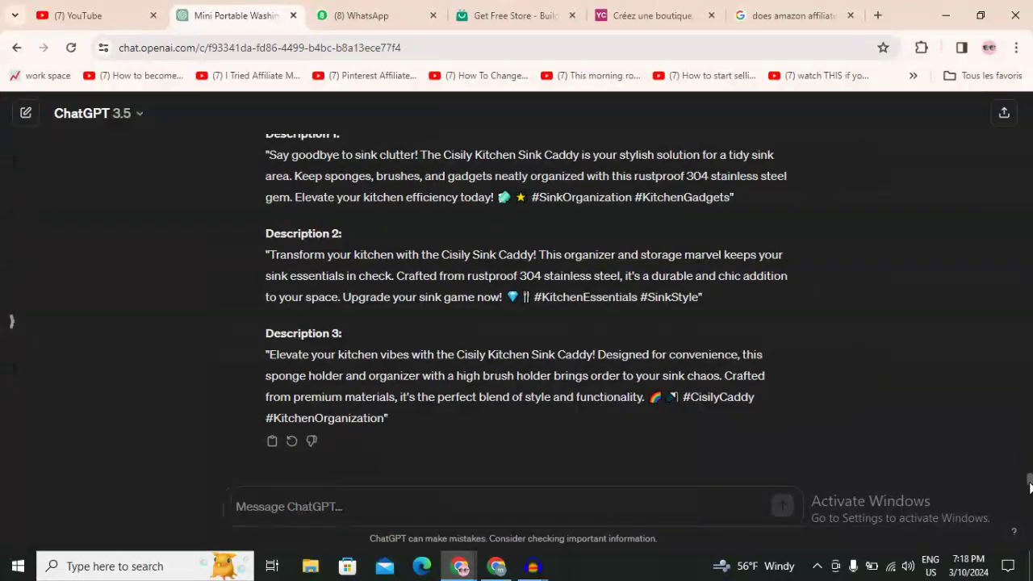
{"action": "scroll", "coordinate": [1031, 484], "scroll_direction": "up", "scroll_amount": 2}
{"action": "scroll", "coordinate": [1030, 484], "scroll_direction": "down", "scroll_amount": 1}
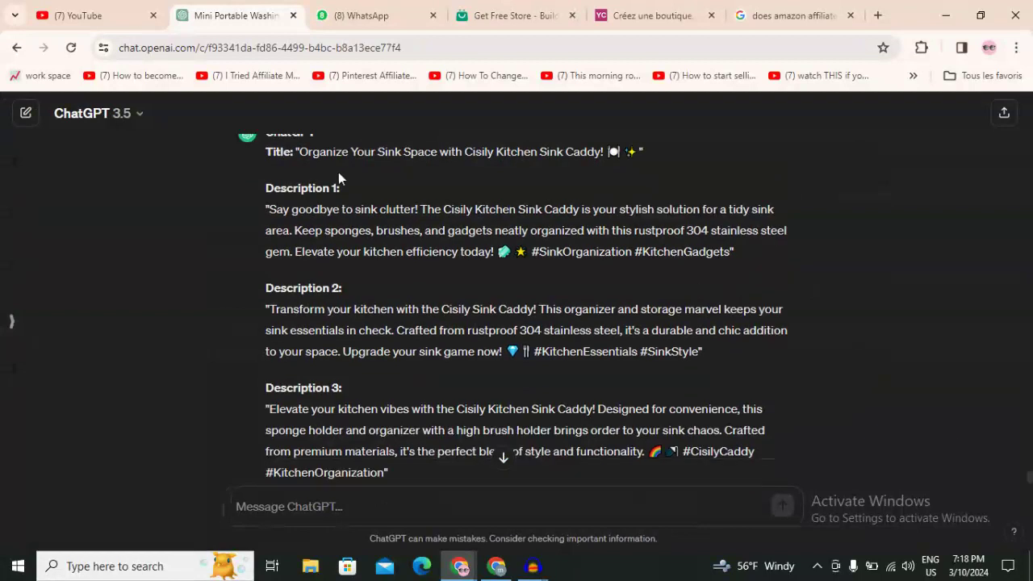
Copy the first suggested pin description for the Cisily Kitchen Sink Caddy.
{"action": "left_click_drag", "start_coordinate": [296, 153], "coordinate": [656, 163]}
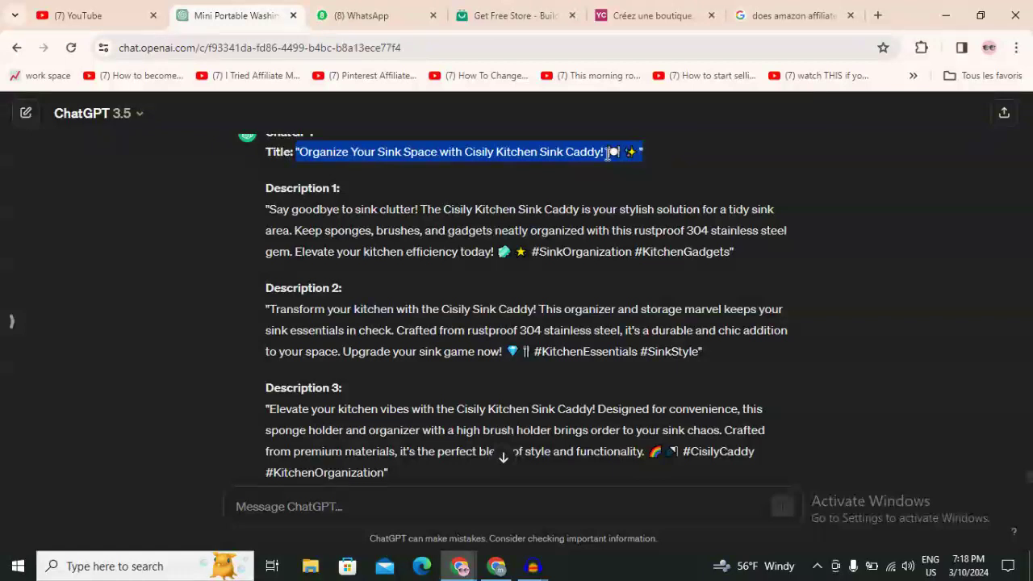
{"action": "left_click_drag", "start_coordinate": [273, 213], "coordinate": [611, 228]}
{"action": "triple_click", "coordinate": [610, 228]}
{"action": "right_click", "coordinate": [611, 228]}
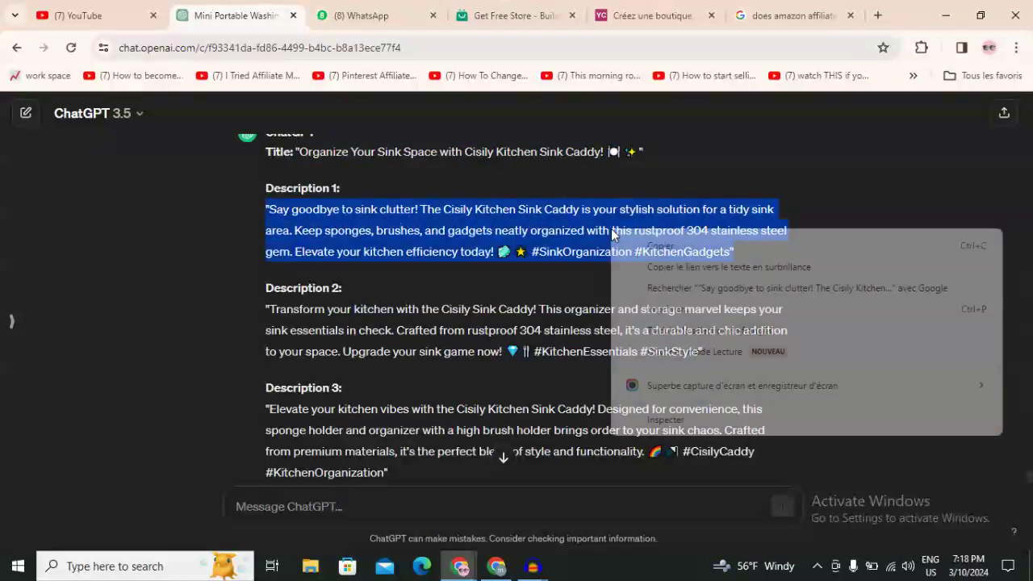
{"action": "left_click", "coordinate": [496, 566]}
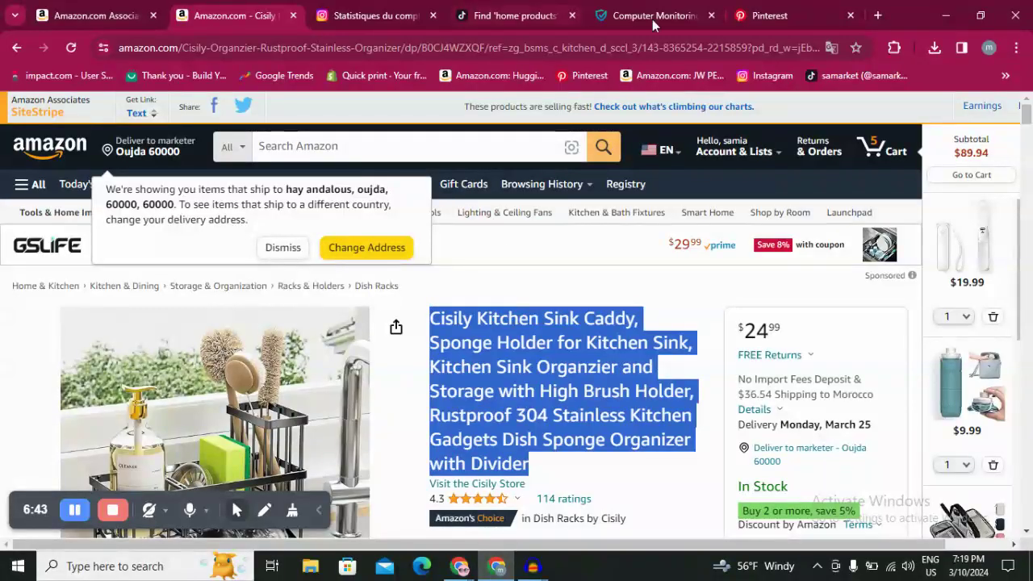
Paste the ChatGPT description into the Pinterest pin's Description field.
{"action": "left_click", "coordinate": [779, 13]}
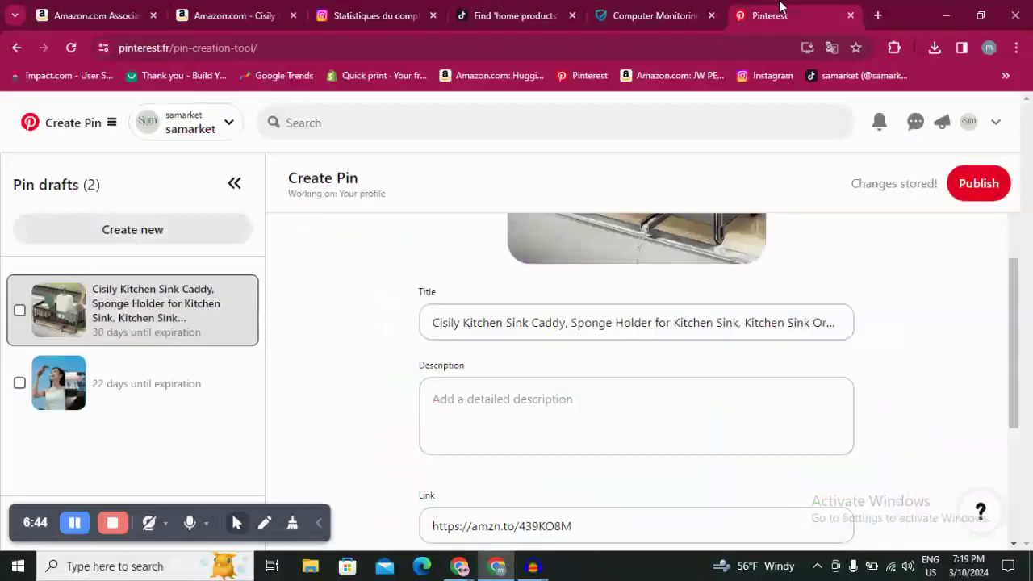
{"action": "right_click", "coordinate": [506, 394]}
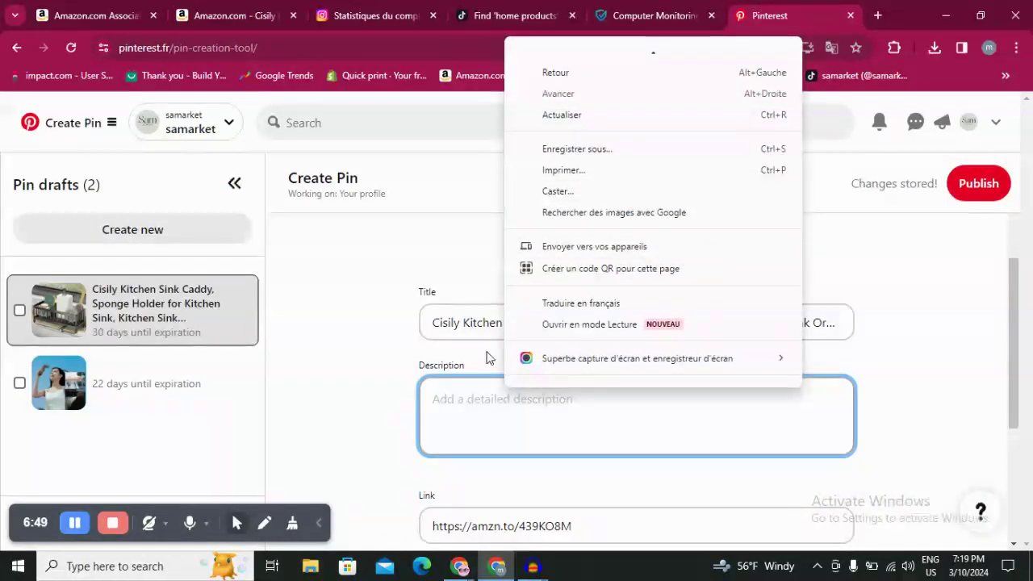
{"action": "left_click", "coordinate": [451, 411]}
{"action": "right_click", "coordinate": [452, 411]}
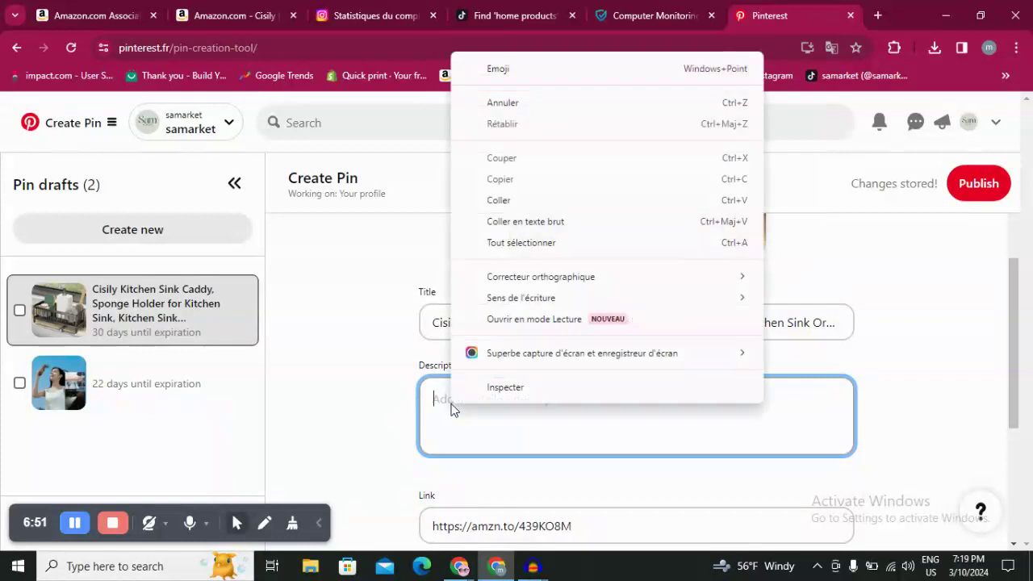
{"action": "left_click", "coordinate": [526, 202]}
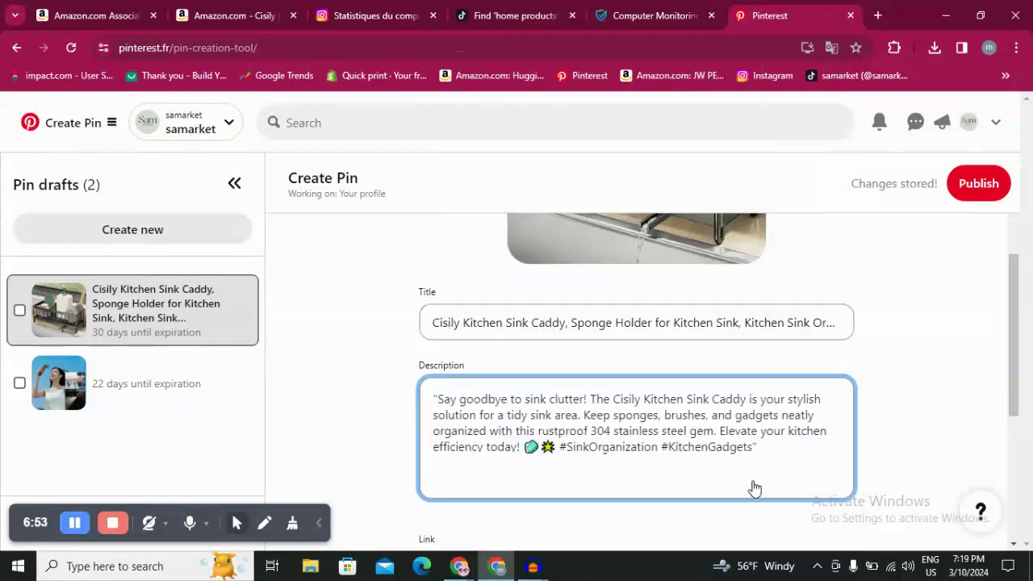
Delete the closing and opening quotation marks around the pasted description.
{"action": "key", "text": "BackSpace"}
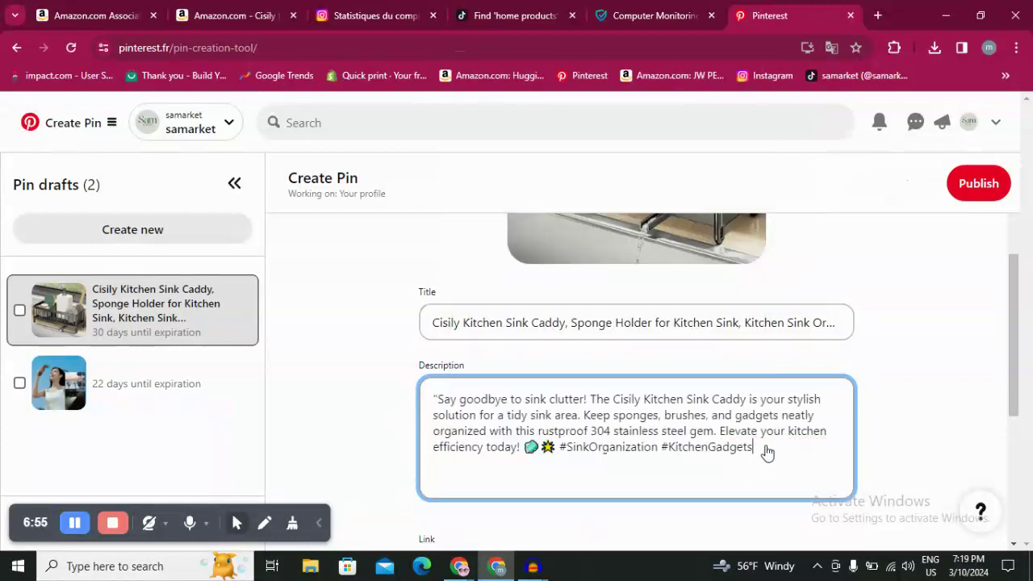
{"action": "left_click", "coordinate": [439, 399]}
{"action": "key", "text": "BackSpace"}
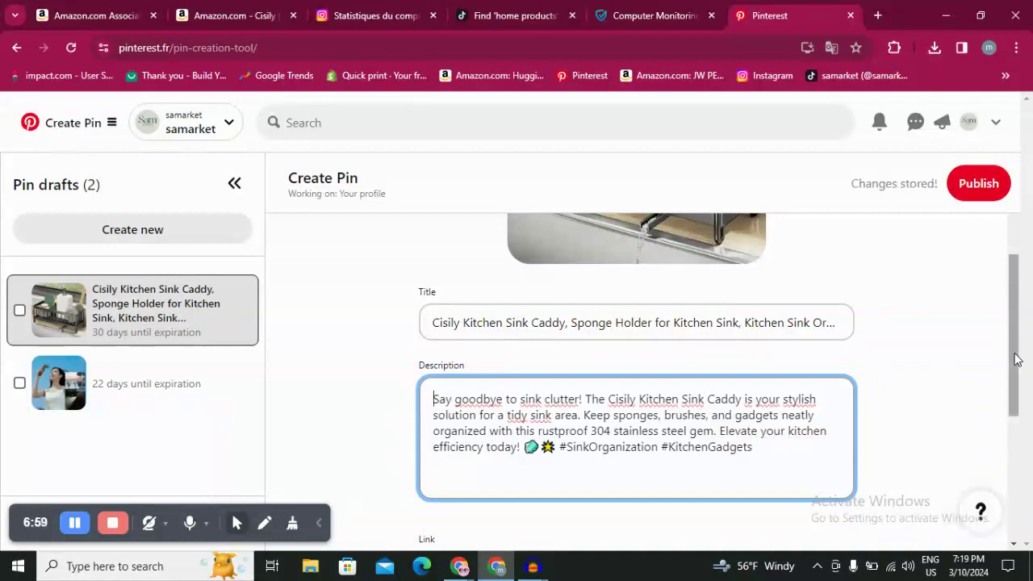
{"action": "left_click_drag", "start_coordinate": [1015, 359], "coordinate": [1026, 479]}
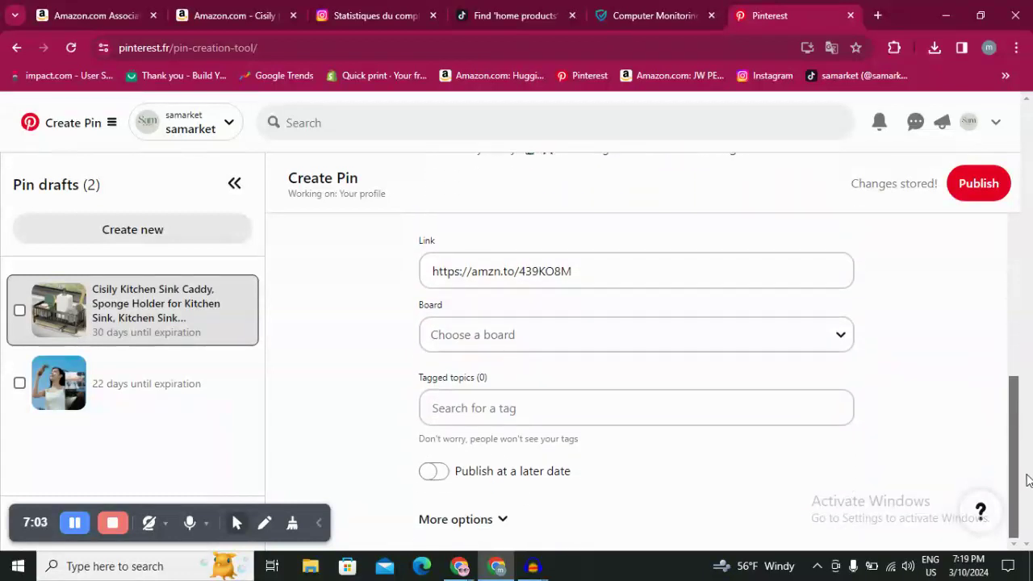
Search Tagged topics for 'home', 'product', then 'org' to browse organization tags.
{"action": "left_click", "coordinate": [727, 405]}
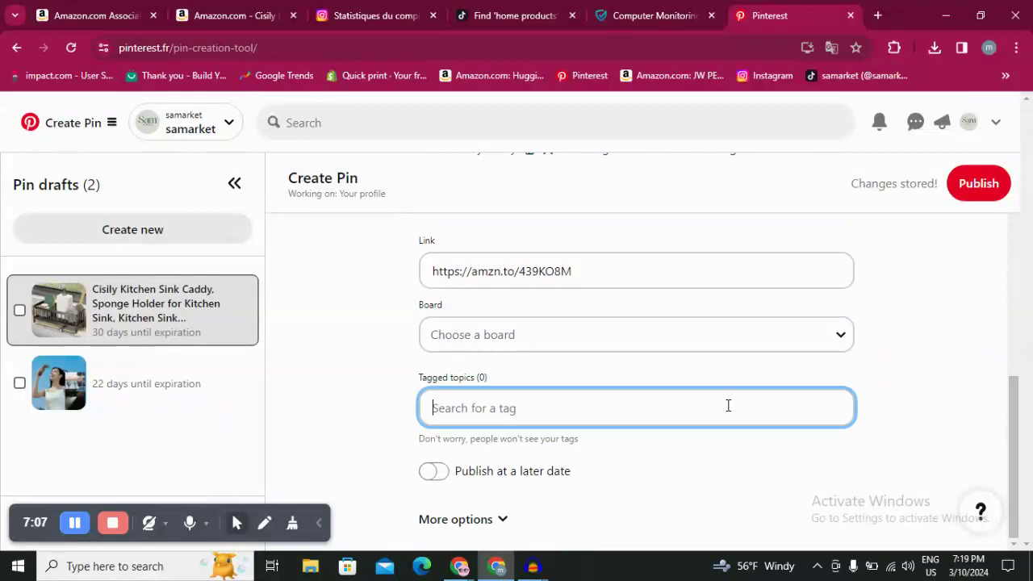
{"action": "type", "text": "hom"}
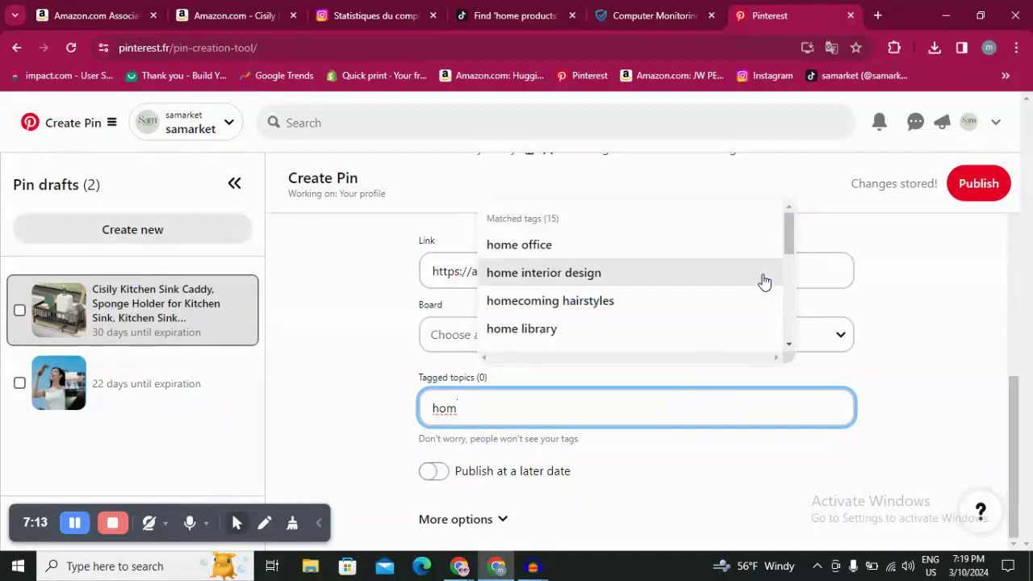
{"action": "type", "text": "e"}
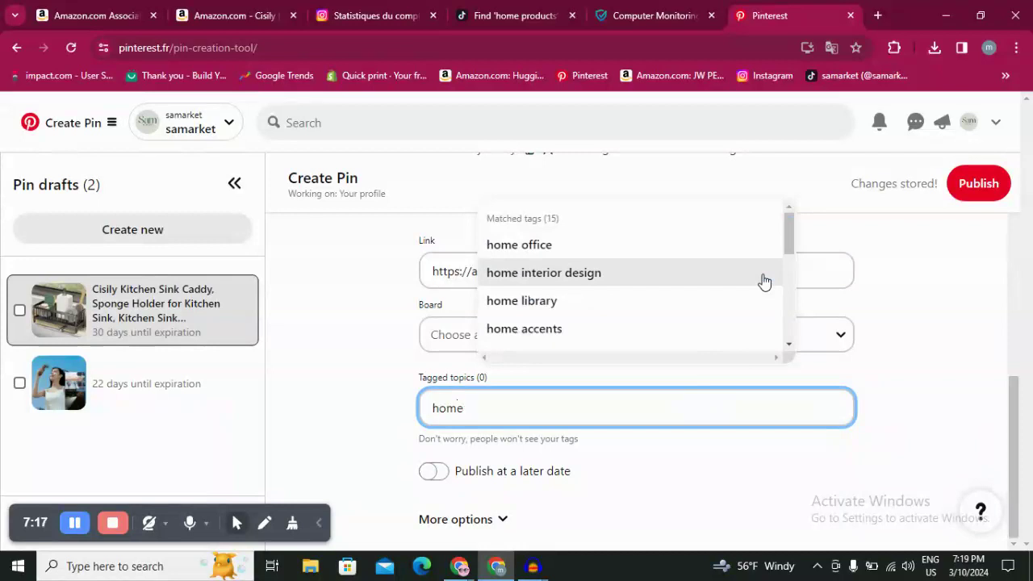
{"action": "type", "text": "pro"}
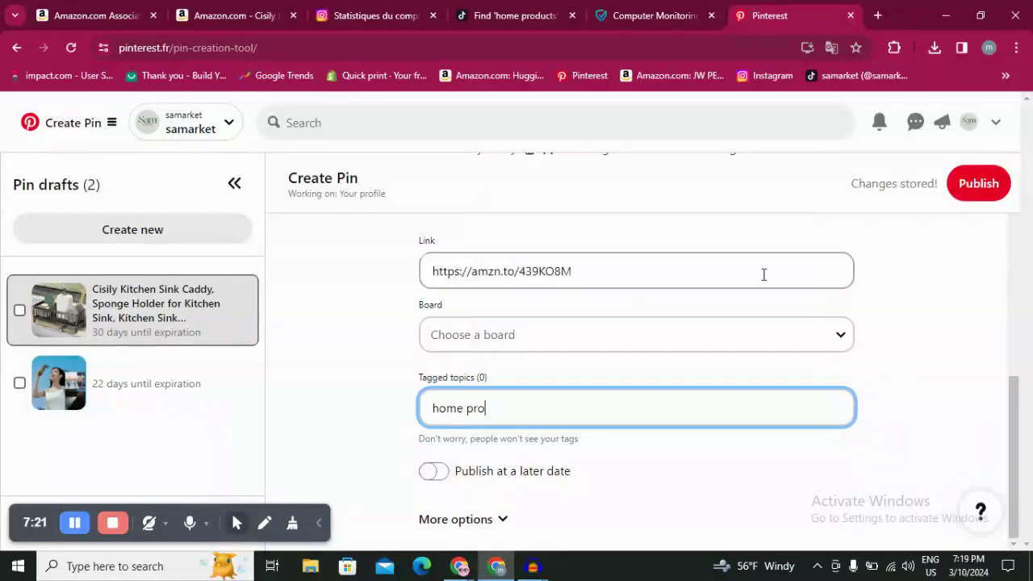
{"action": "key", "text": "BackSpace"}
{"action": "key", "text": "BackSpace"}
{"action": "key", "text": "BackSpace"}
{"action": "key", "text": "BackSpace"}
{"action": "key", "text": "BackSpace"}
{"action": "key", "text": "BackSpace"}
{"action": "key", "text": "BackSpace"}
{"action": "key", "text": "BackSpace"}
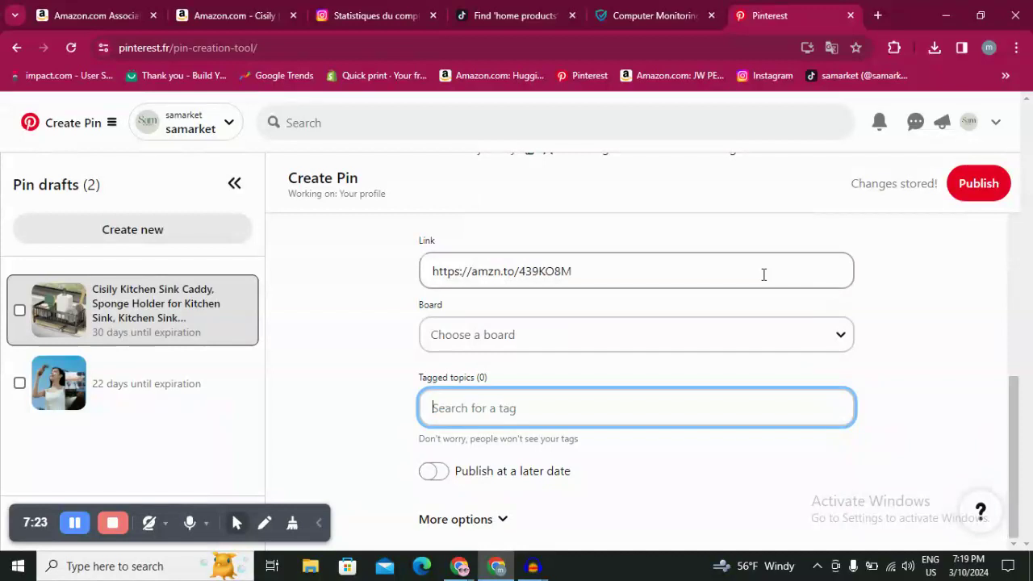
{"action": "type", "text": "prod"}
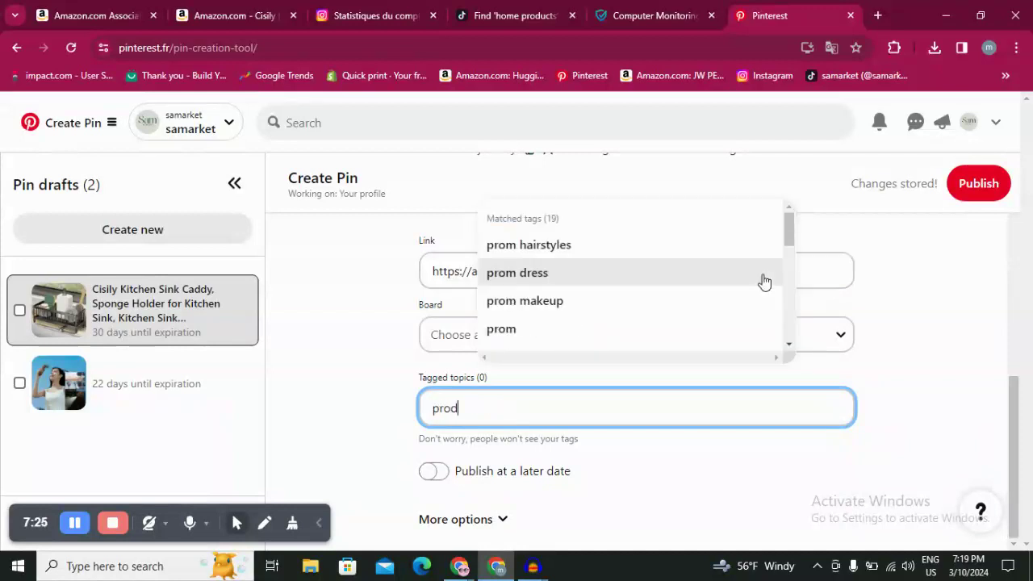
{"action": "type", "text": "uct"}
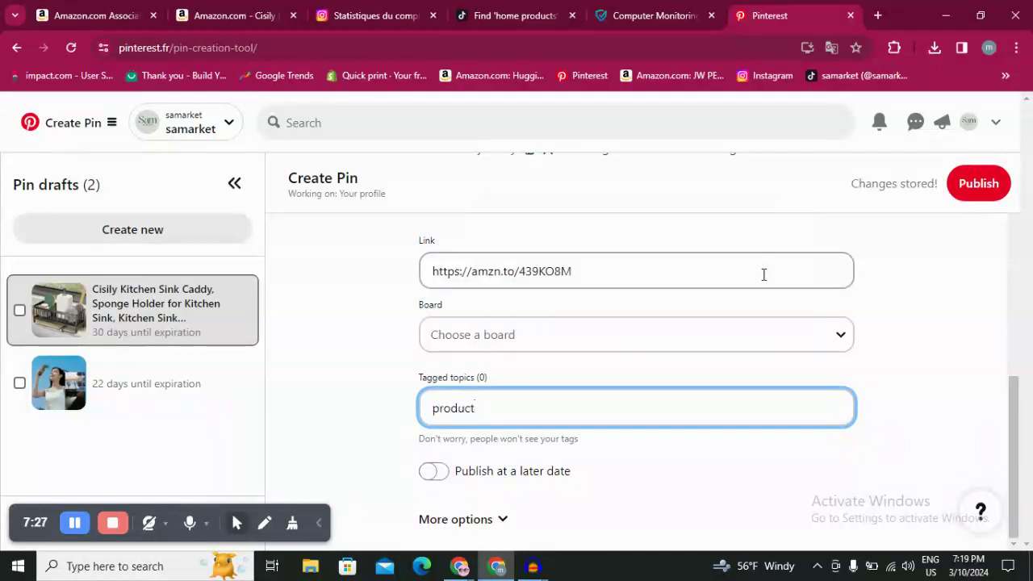
{"action": "key", "text": "BackSpace"}
{"action": "type", "text": "organ"}
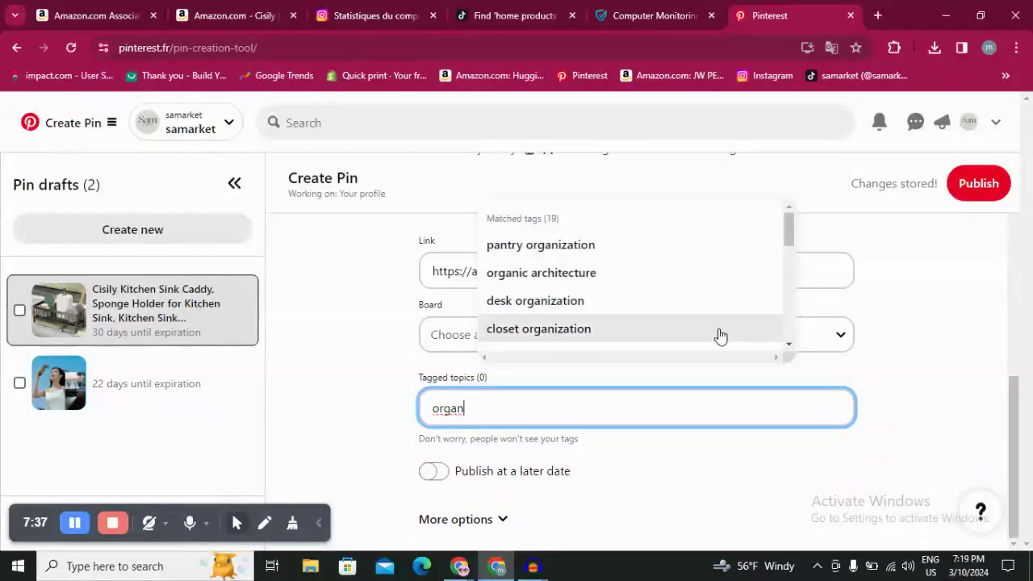
Reload the Pinterest profile and scroll down to the Created pins with their stats.
{"action": "left_click", "coordinate": [73, 526]}
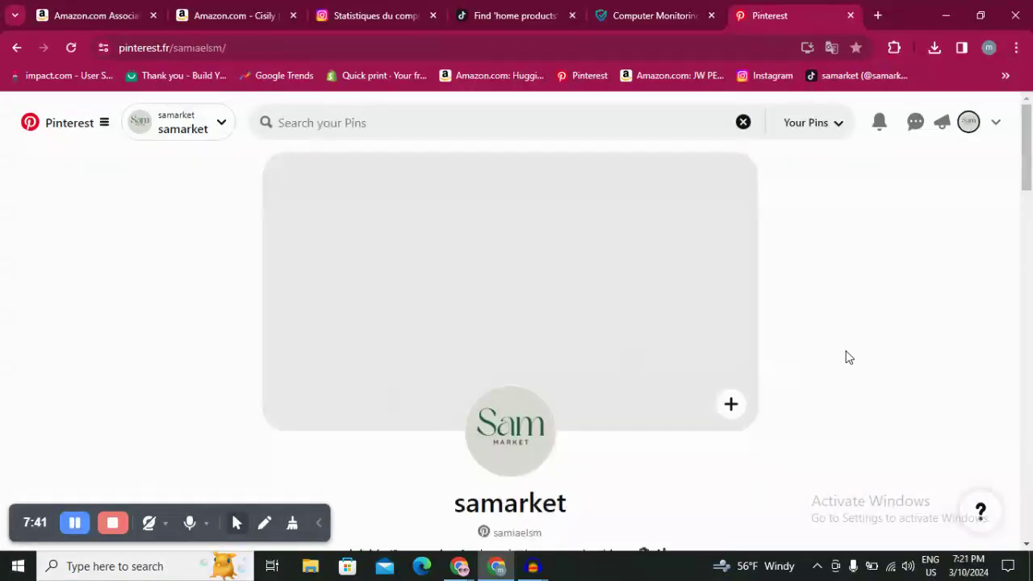
{"action": "mouse_move", "coordinate": [1029, 163]}
{"action": "left_mouse_down"}
{"action": "mouse_move", "coordinate": [1031, 260]}
{"action": "mouse_move", "coordinate": [1031, 163]}
{"action": "left_mouse_up"}
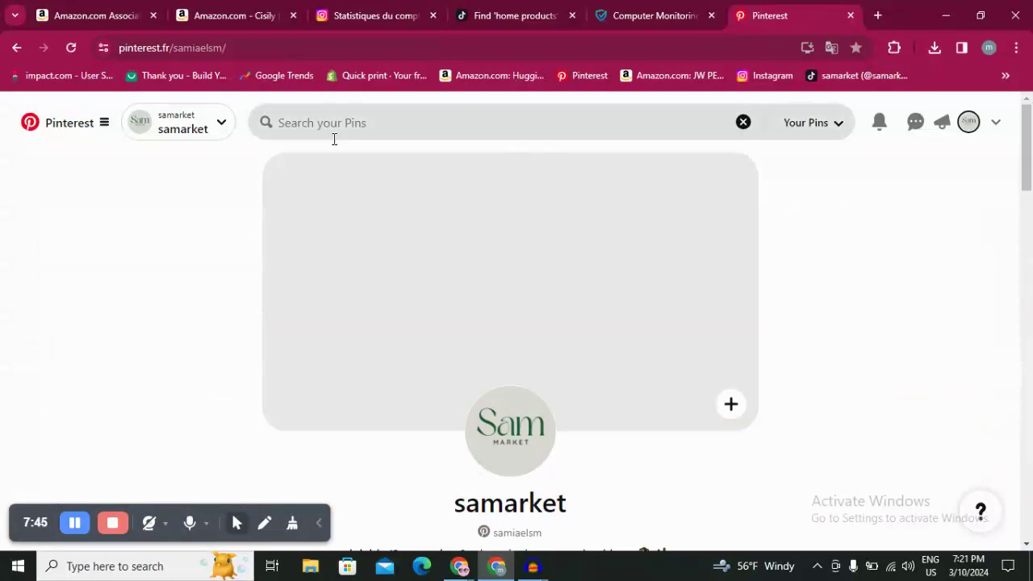
{"action": "left_click", "coordinate": [76, 46]}
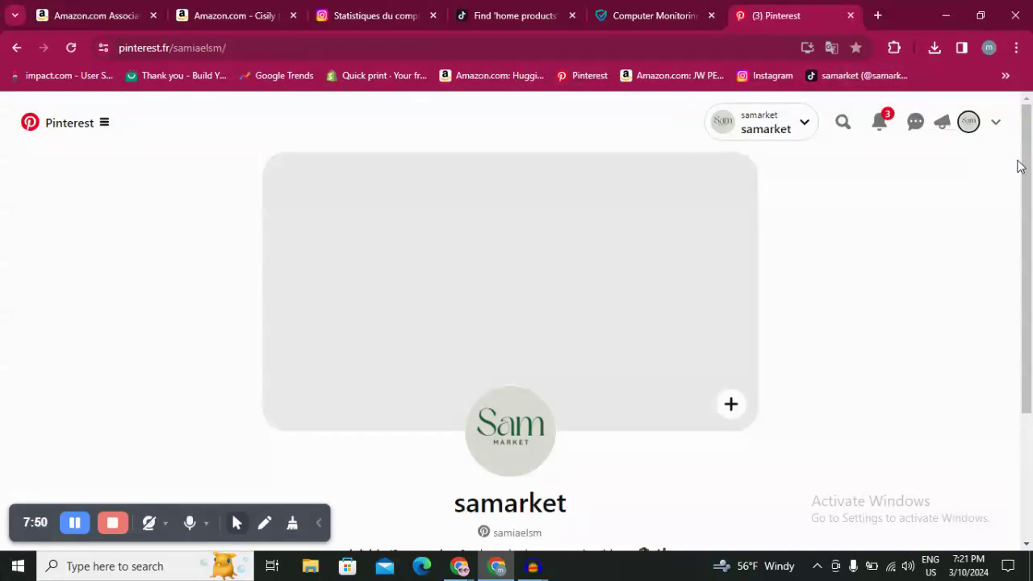
{"action": "left_click_drag", "start_coordinate": [1030, 177], "coordinate": [1031, 304]}
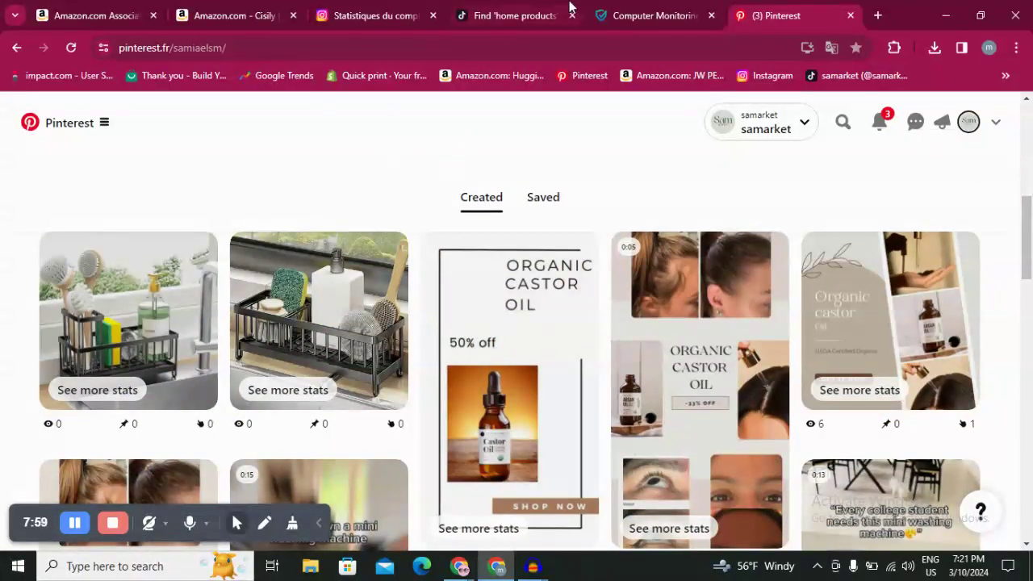
Copy 'Cisily Kitchen Sink Caddy, Sponge Holder for Kitchen Sink' from the Amazon product title.
{"action": "left_click", "coordinate": [254, 10]}
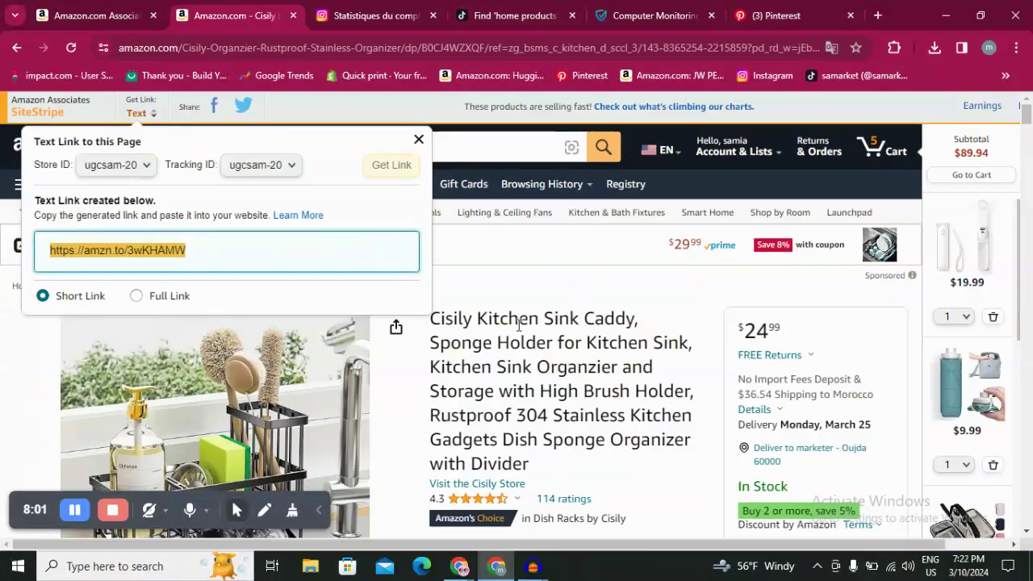
{"action": "triple_click", "coordinate": [433, 326]}
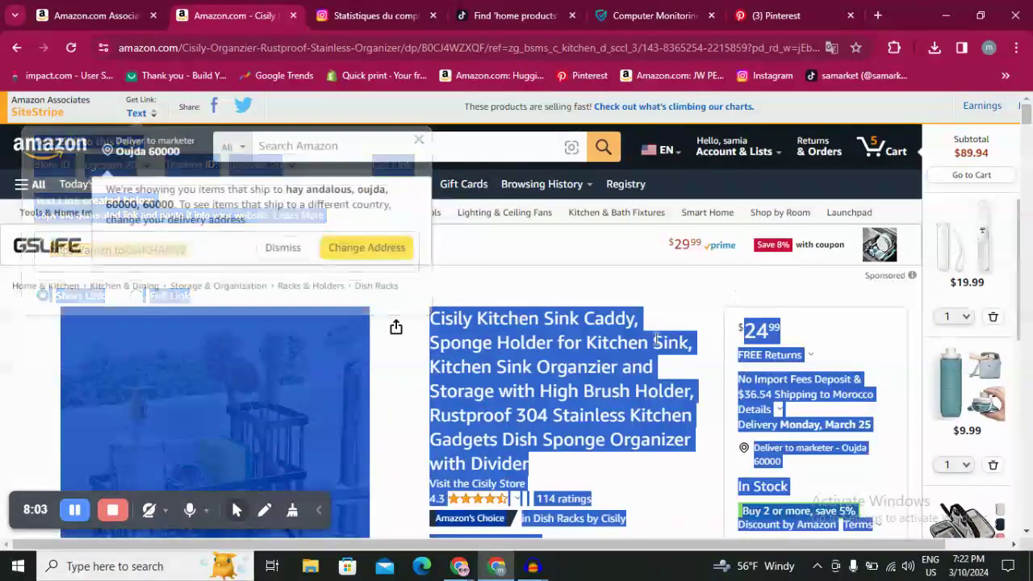
{"action": "left_click", "coordinate": [488, 343]}
{"action": "left_click_drag", "start_coordinate": [432, 316], "coordinate": [711, 355]}
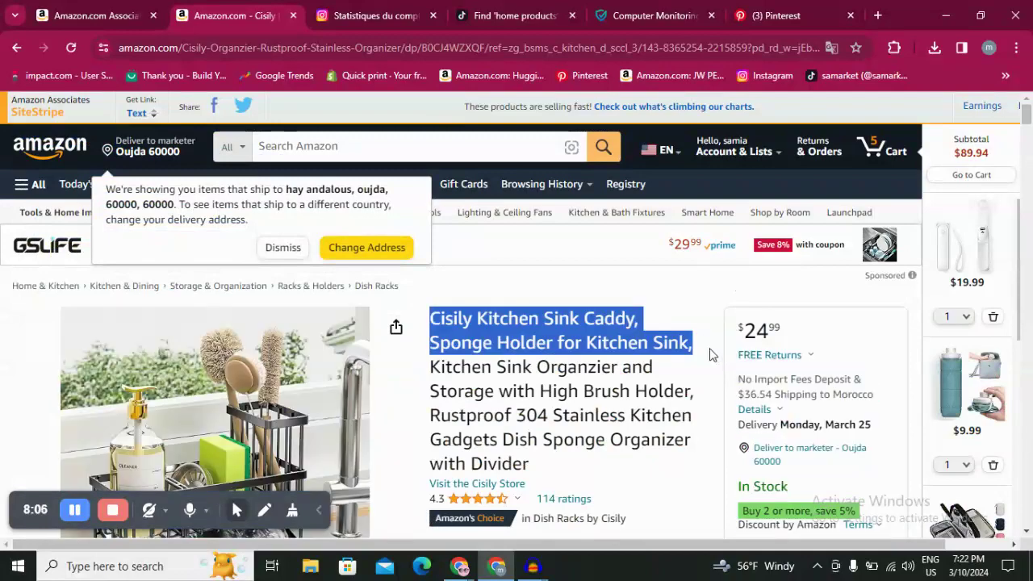
{"action": "right_click", "coordinate": [599, 345]}
{"action": "left_click", "coordinate": [673, 146]}
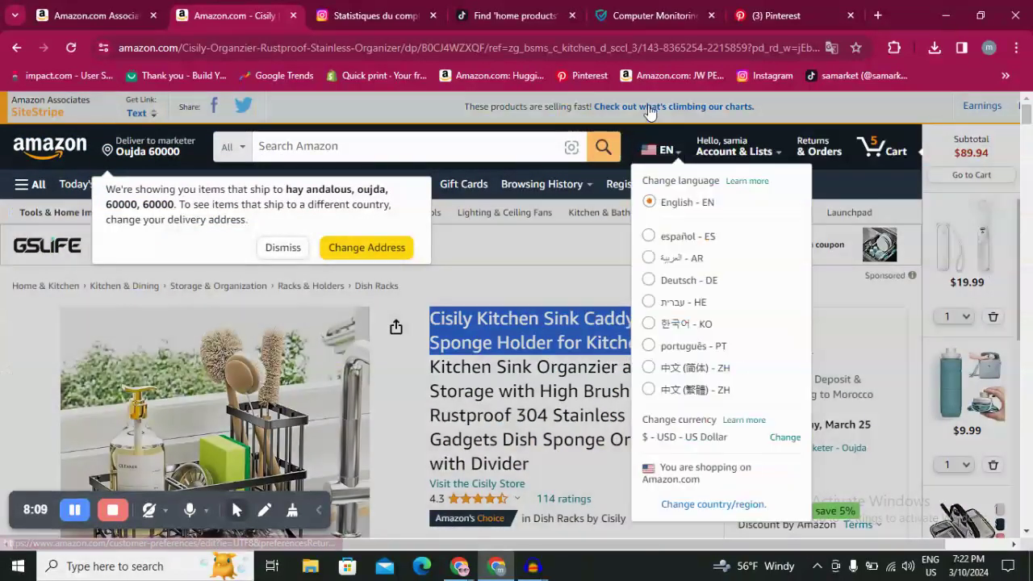
{"action": "left_click", "coordinate": [524, 16]}
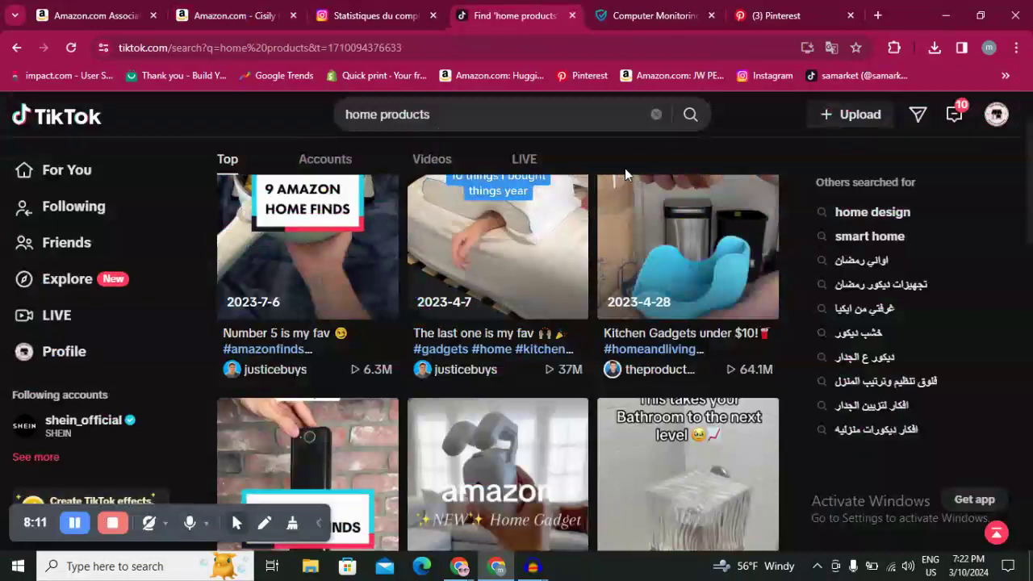
Replace the TikTok search with the pasted sink caddy title and run it.
{"action": "left_click", "coordinate": [657, 115]}
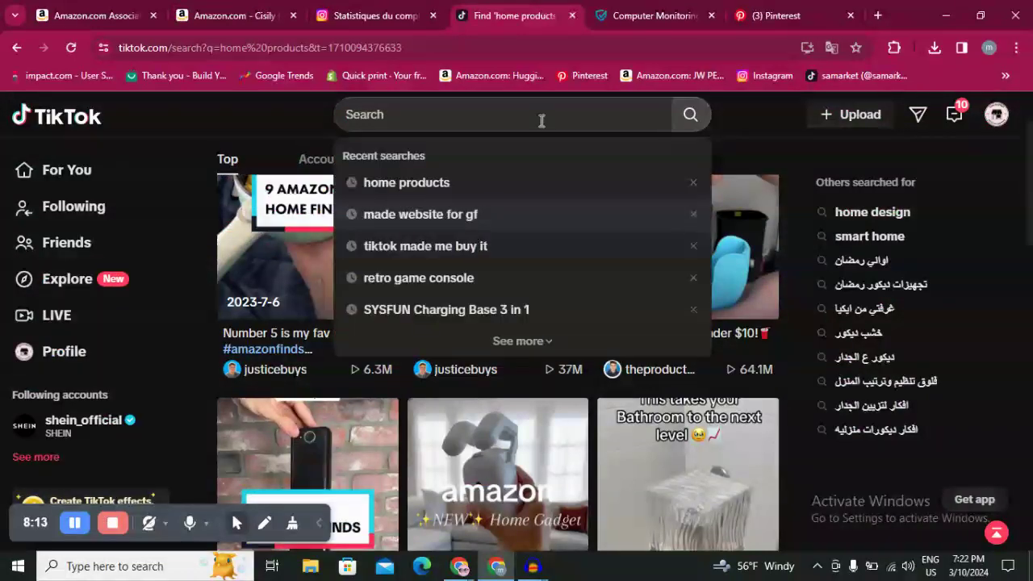
{"action": "right_click", "coordinate": [542, 120]}
{"action": "left_click", "coordinate": [634, 267]}
{"action": "key", "text": "Return"}
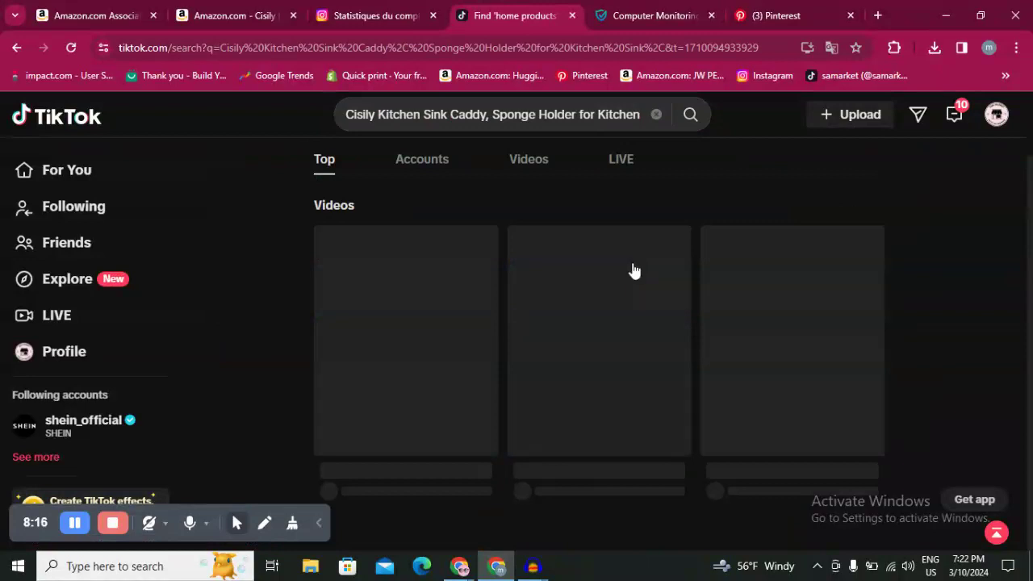
{"action": "mouse_move", "coordinate": [998, 117]}
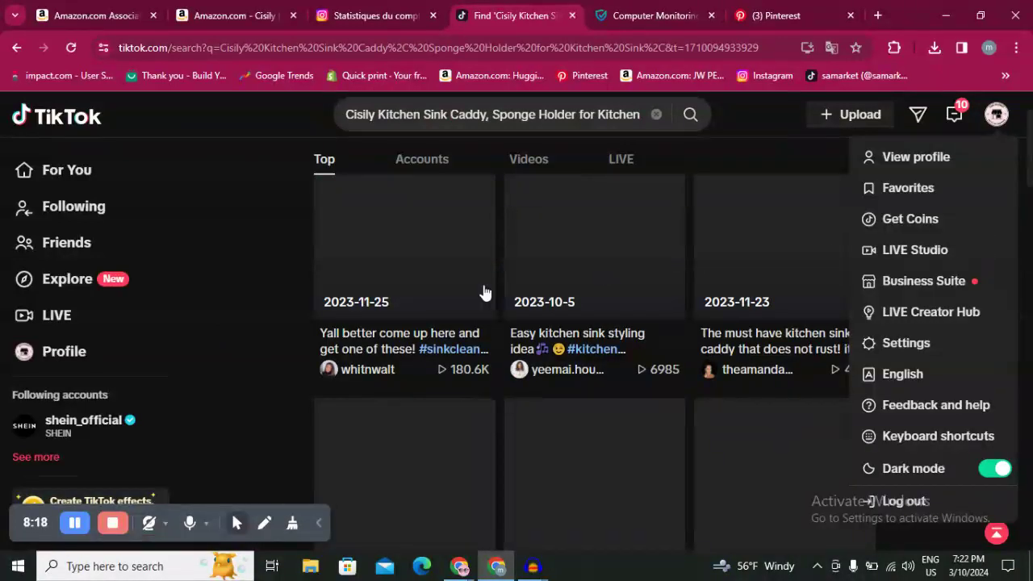